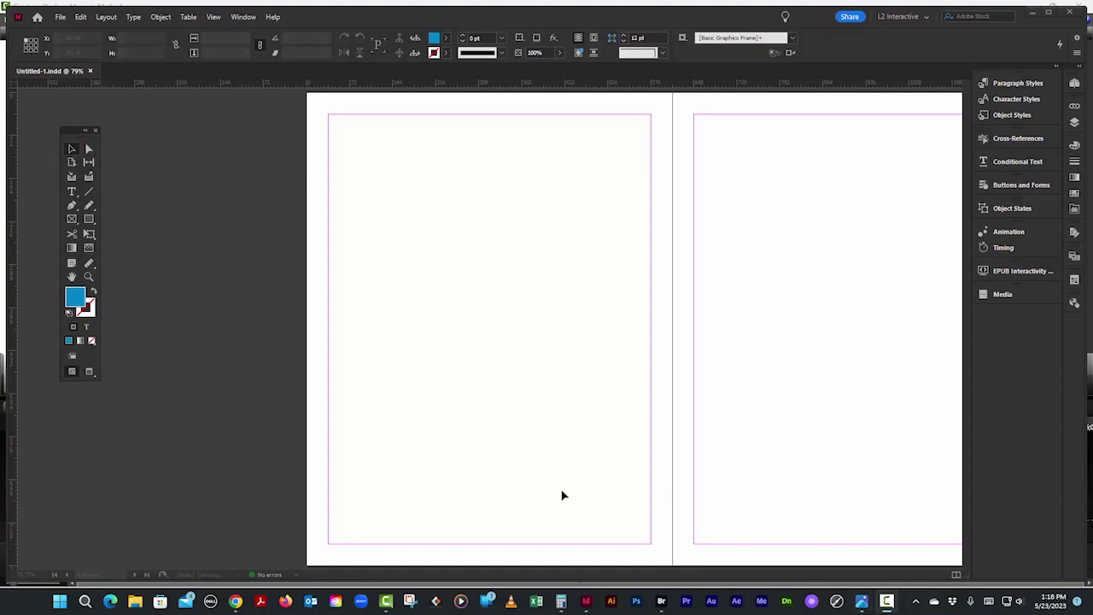
Calculate 50 × 11 = 550 in Calculator and store it in memory
{"action": "left_click", "coordinate": [565, 605]}
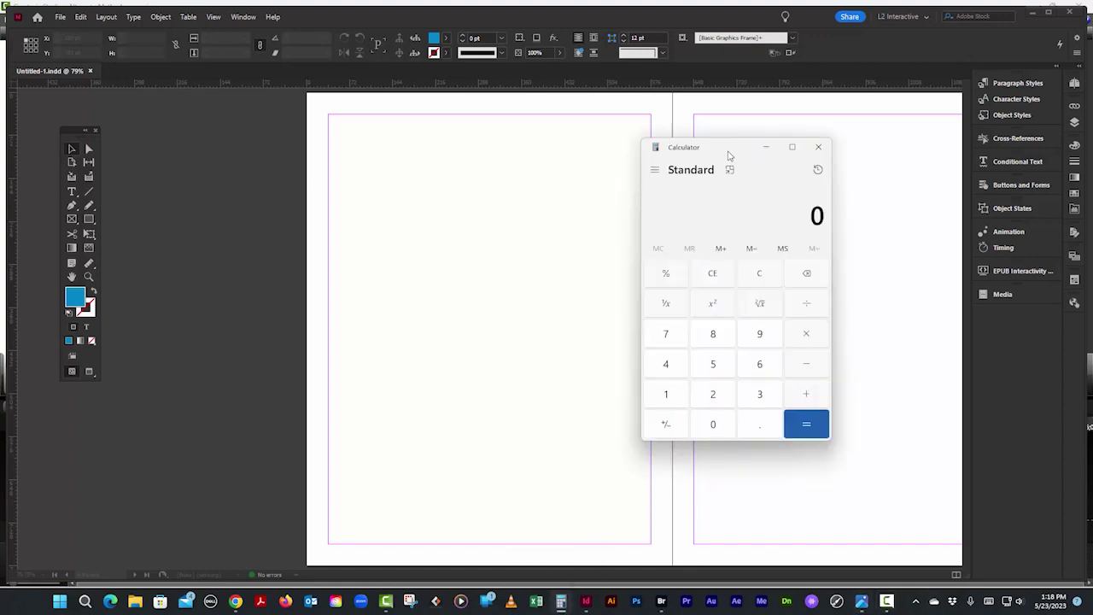
{"action": "left_click_drag", "start_coordinate": [727, 154], "coordinate": [556, 204]}
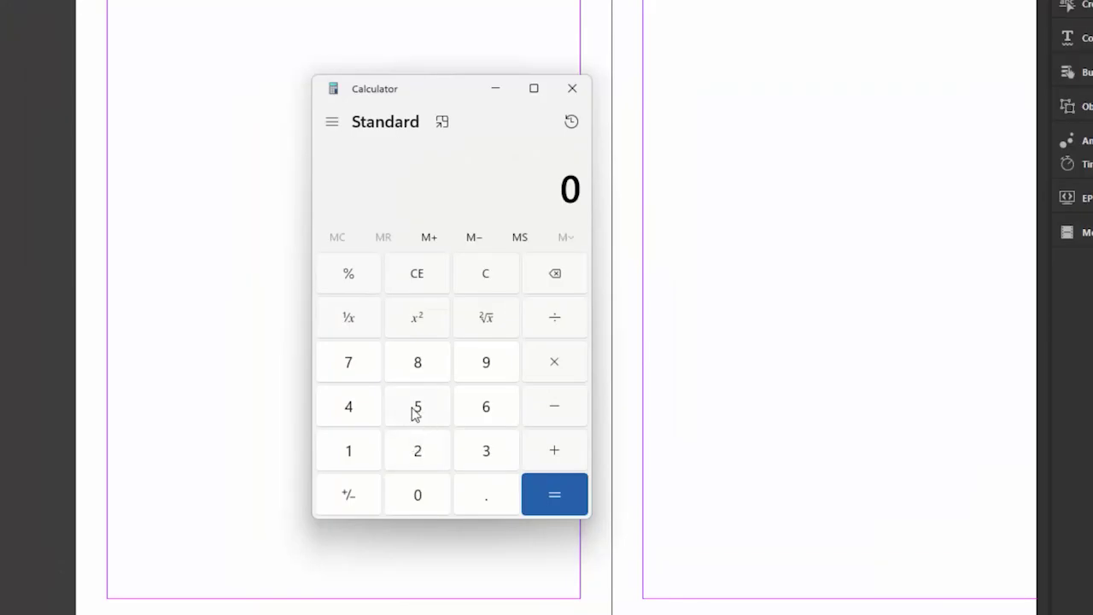
{"action": "left_click", "coordinate": [418, 408]}
{"action": "left_click", "coordinate": [419, 495]}
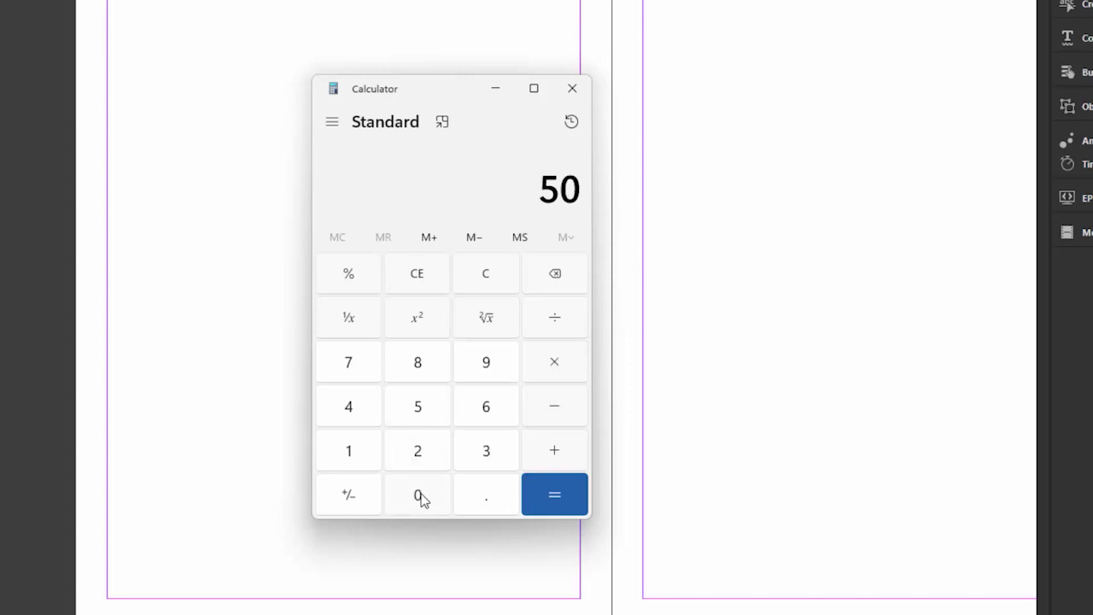
{"action": "left_click", "coordinate": [564, 367]}
{"action": "double_click", "coordinate": [351, 453]}
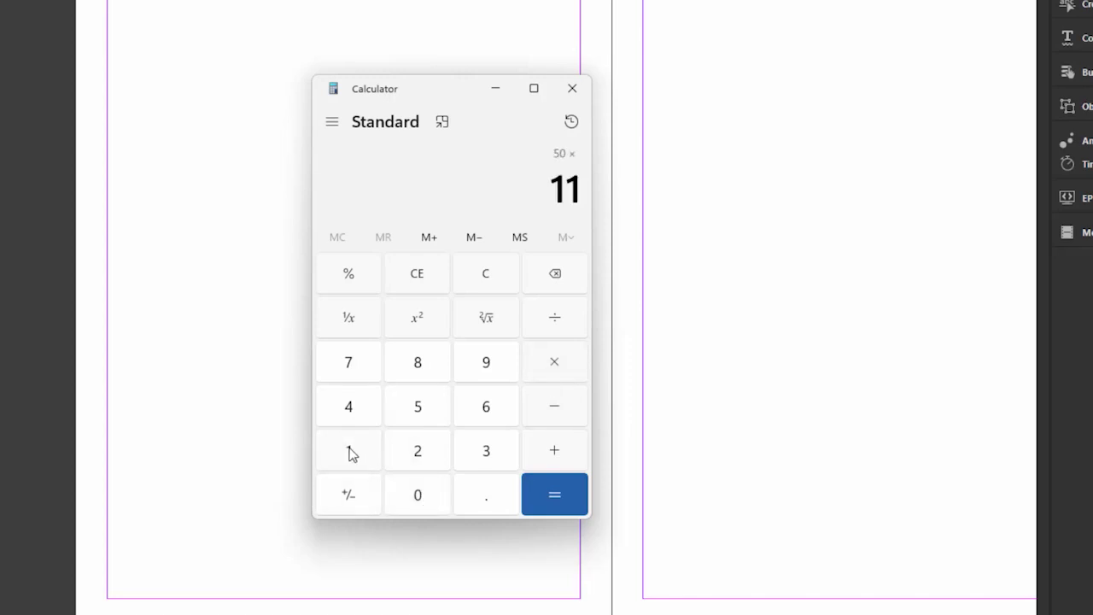
{"action": "left_click", "coordinate": [564, 504]}
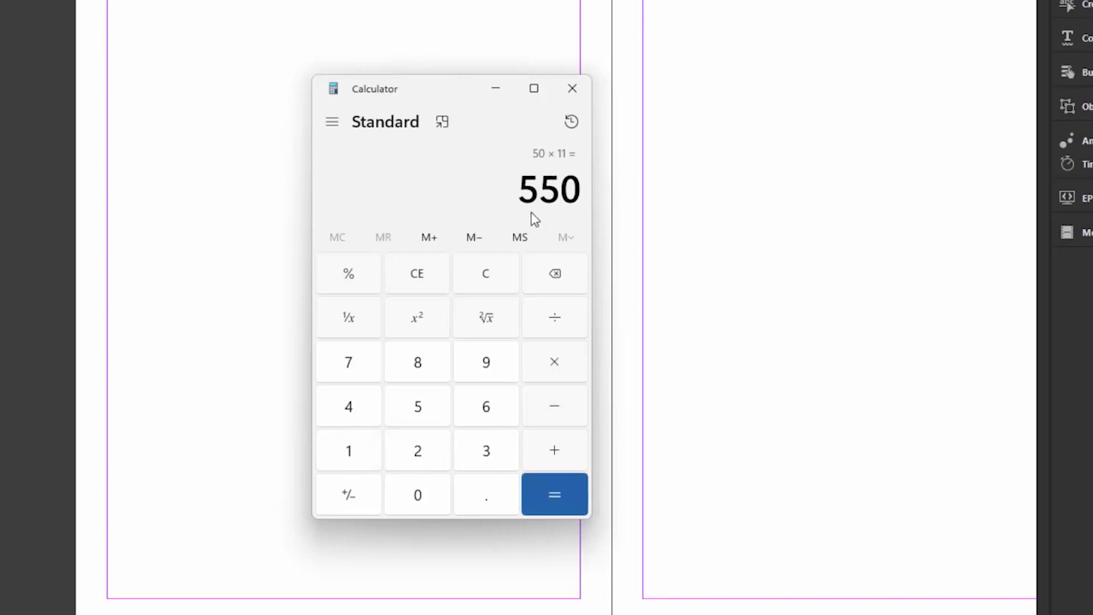
{"action": "left_click_drag", "start_coordinate": [420, 86], "coordinate": [462, 91]}
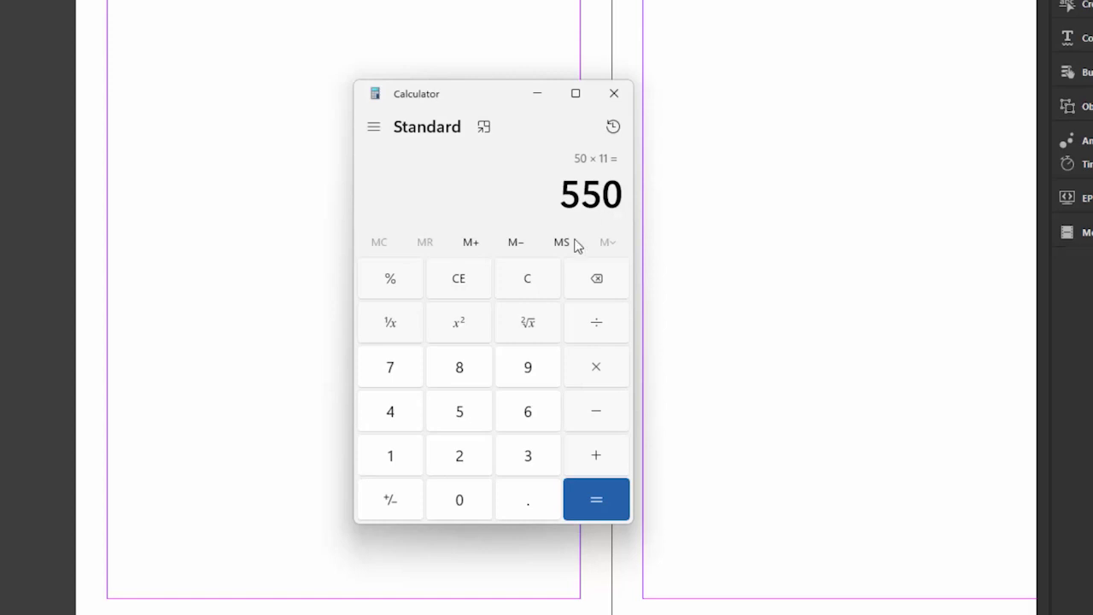
{"action": "left_click", "coordinate": [475, 244]}
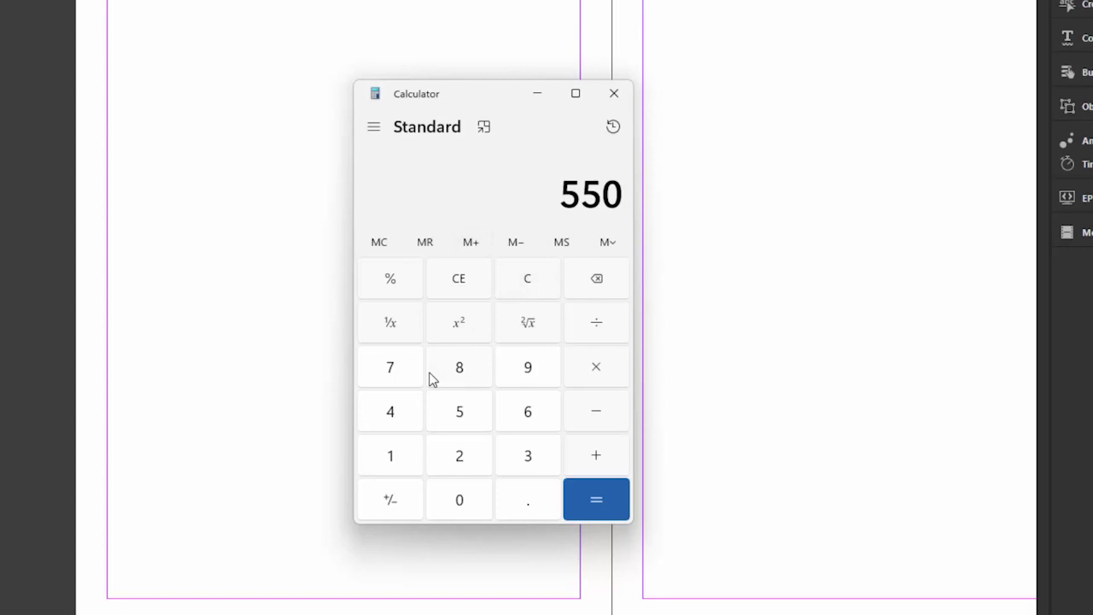
Subtract the stored 550 from 792, halve the 242 to 121, and select it
{"action": "left_click", "coordinate": [393, 370]}
{"action": "left_click", "coordinate": [533, 369]}
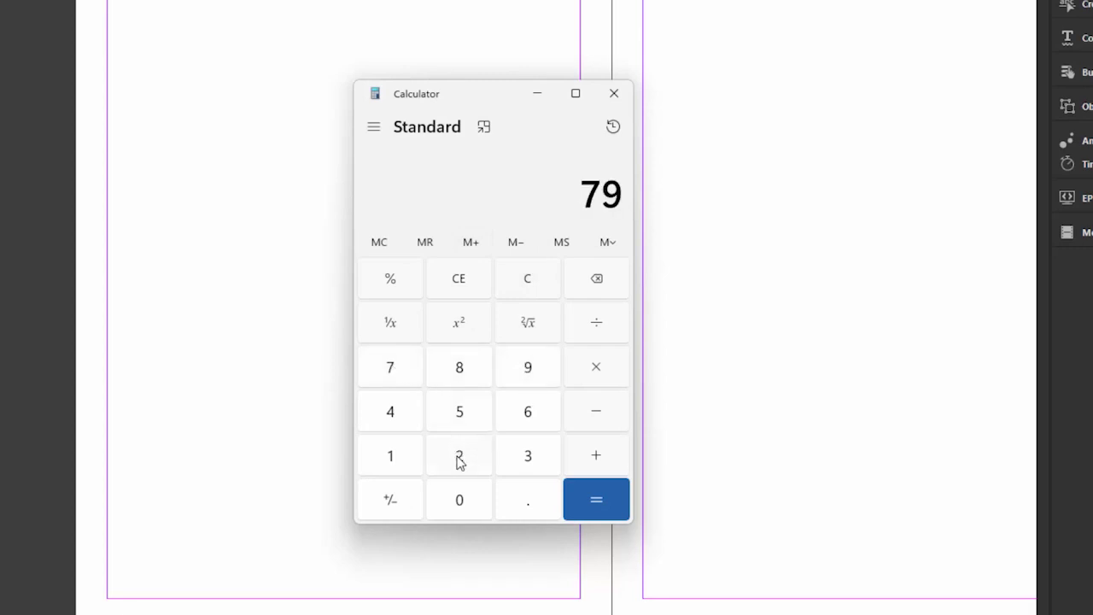
{"action": "left_click", "coordinate": [459, 456]}
{"action": "left_click", "coordinate": [604, 416]}
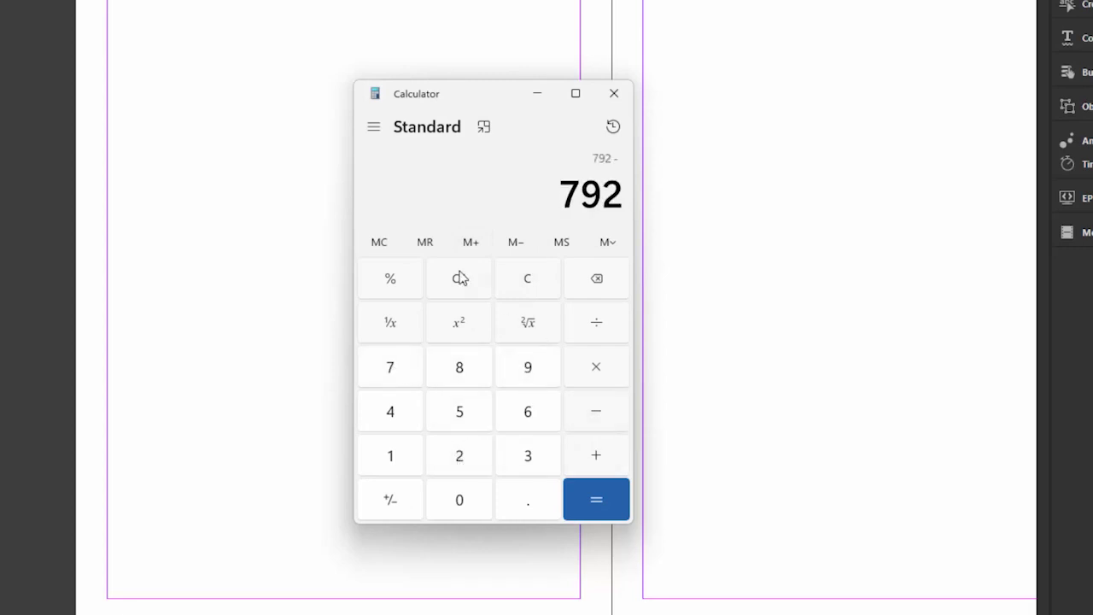
{"action": "left_click", "coordinate": [425, 245]}
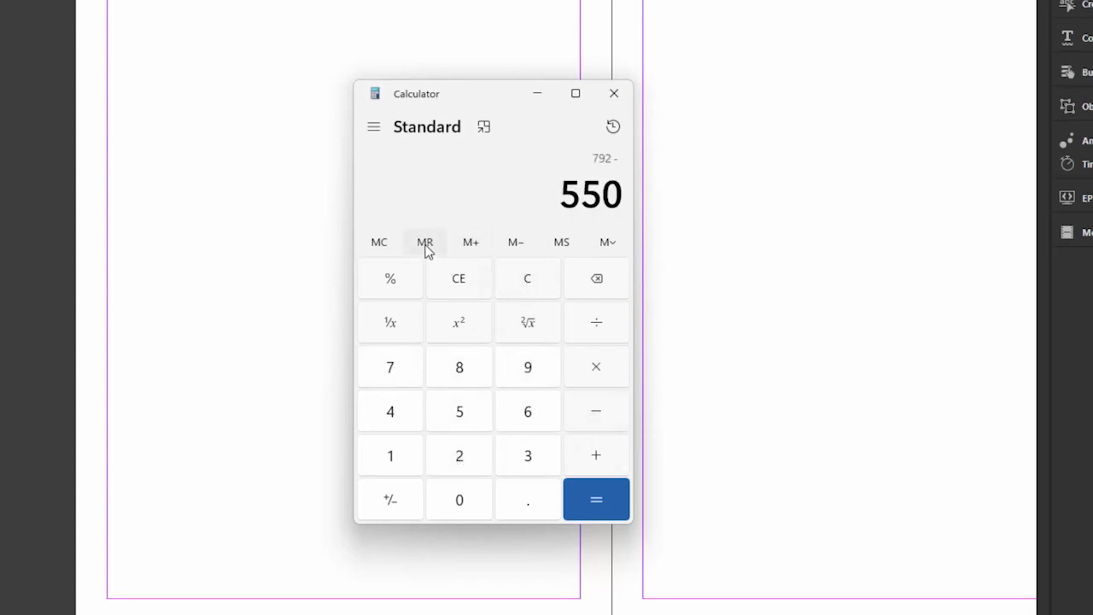
{"action": "left_click", "coordinate": [606, 509]}
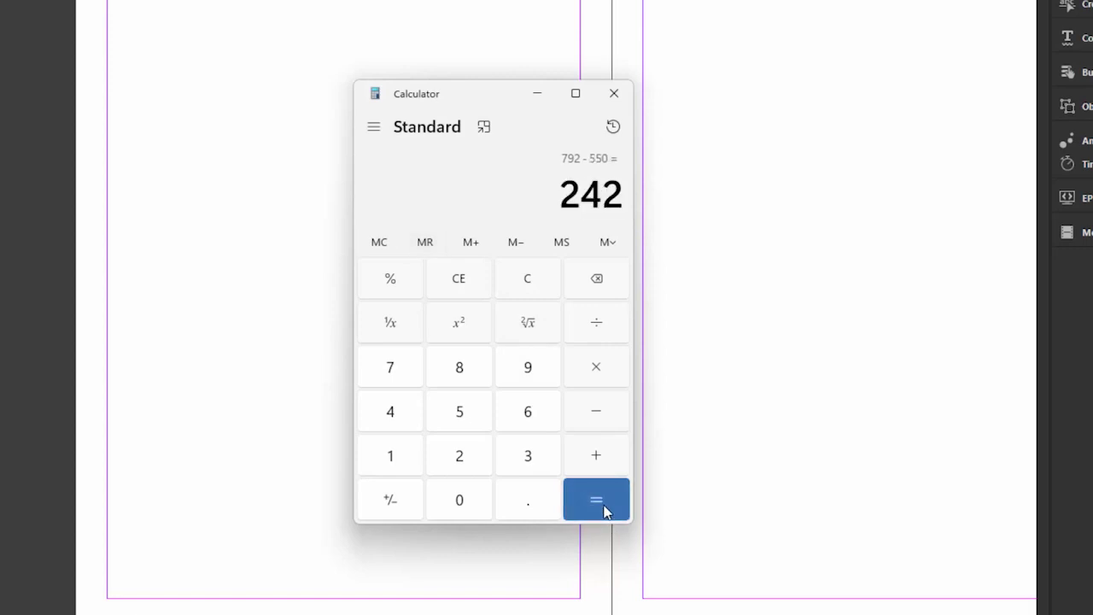
{"action": "left_click", "coordinate": [601, 330]}
{"action": "left_click", "coordinate": [460, 457]}
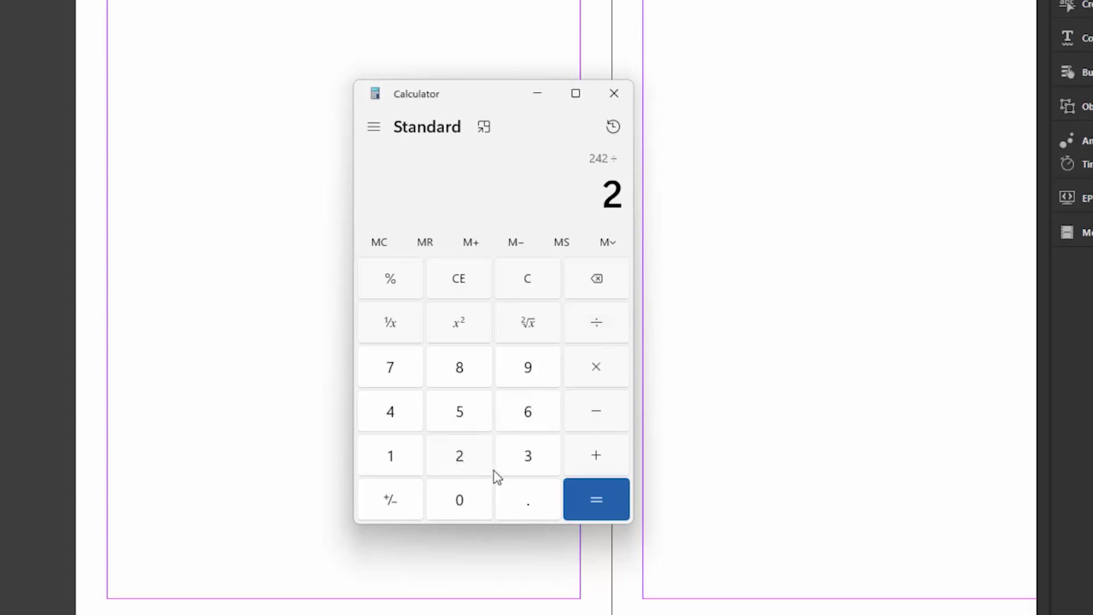
{"action": "left_click", "coordinate": [603, 507]}
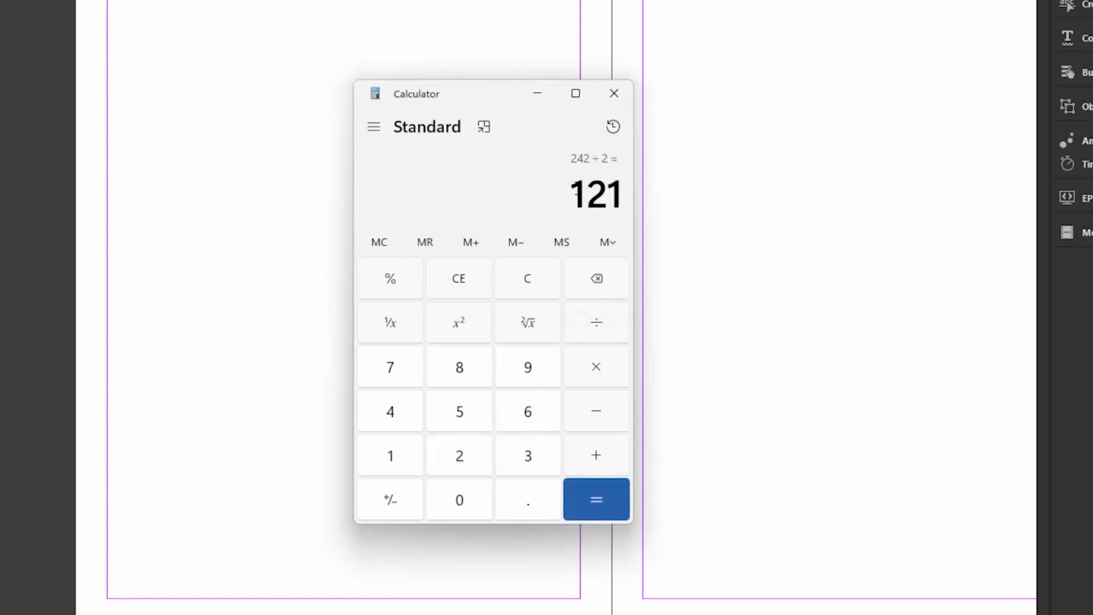
{"action": "left_click_drag", "start_coordinate": [574, 192], "coordinate": [655, 206]}
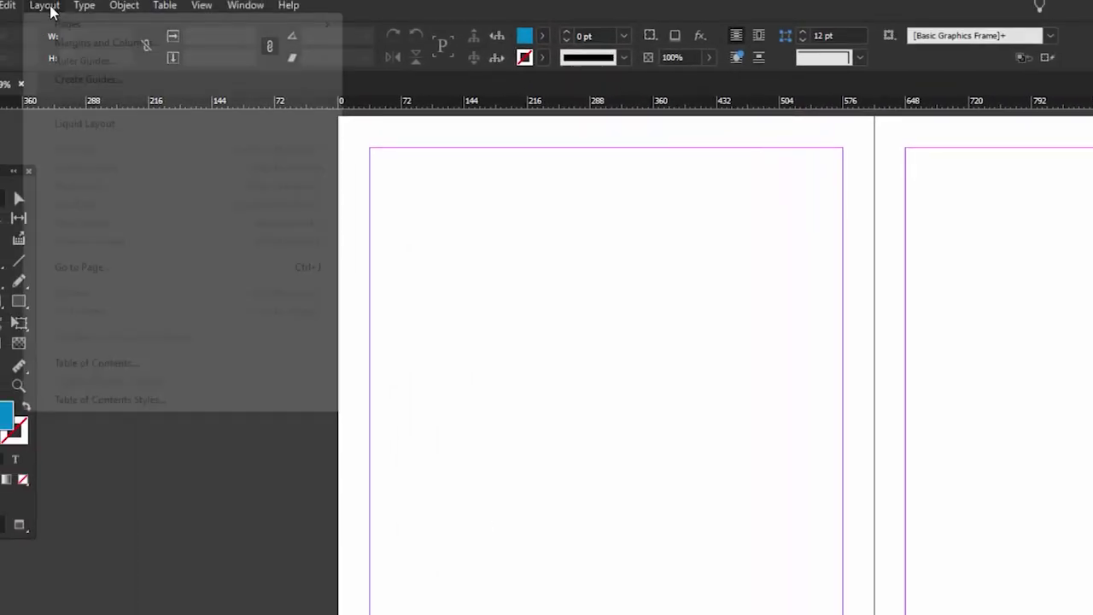
Enter 121 pt for both Top and Bottom in Margins and Columns and confirm
{"action": "left_click", "coordinate": [94, 42]}
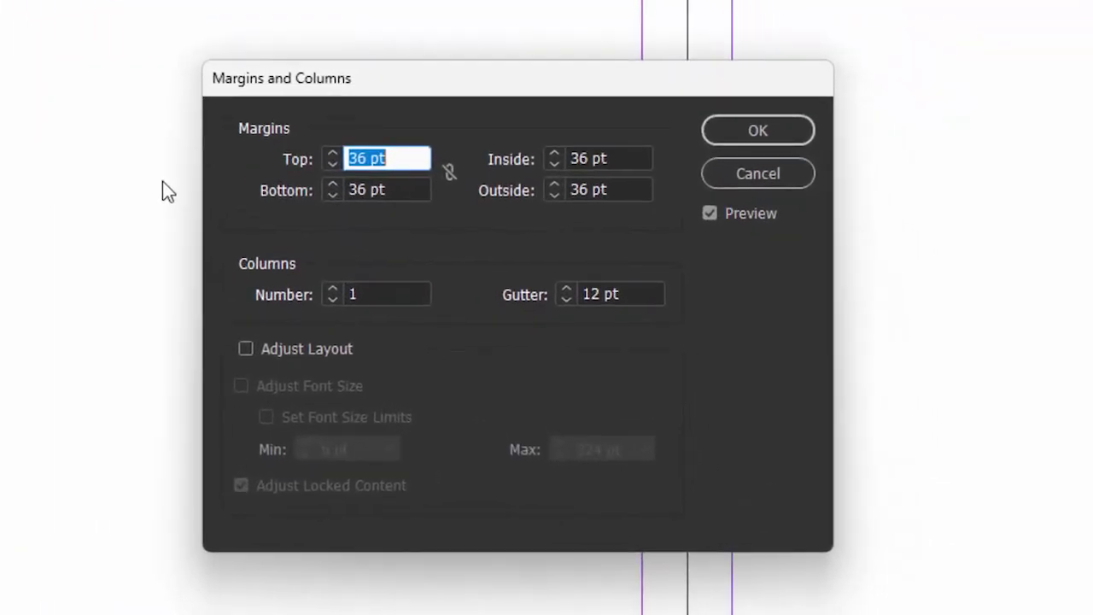
{"action": "type", "text": "121"}
{"action": "key", "text": "Tab"}
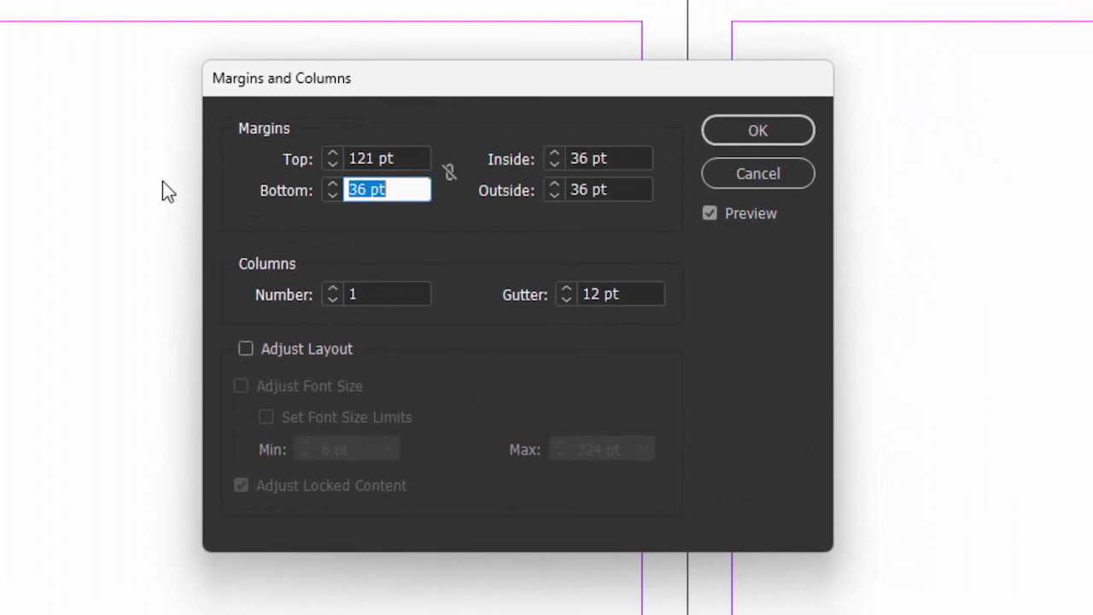
{"action": "type", "text": "121"}
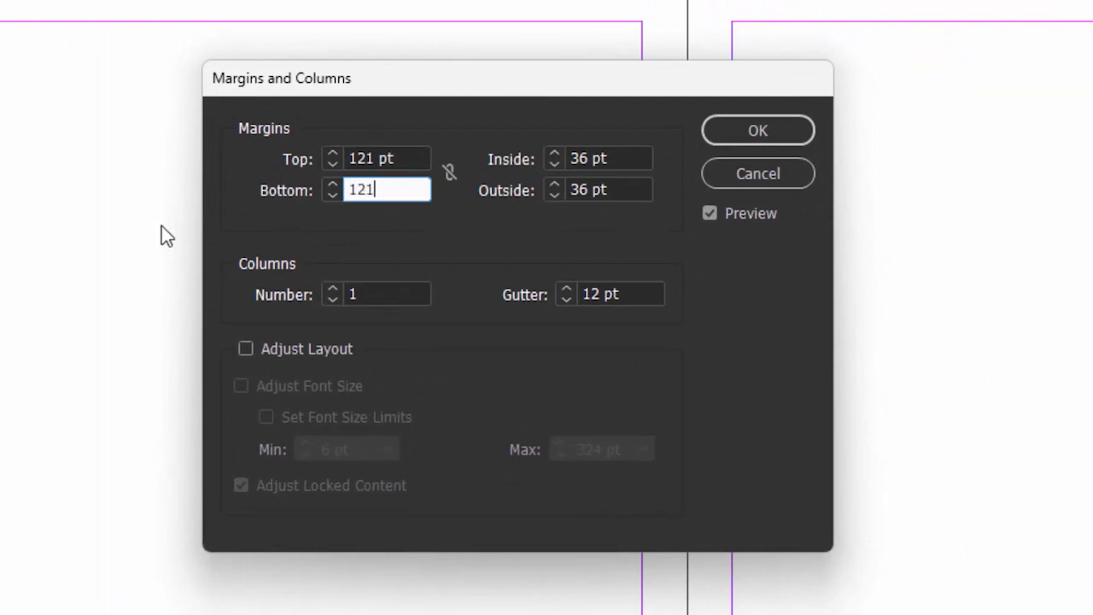
{"action": "left_click", "coordinate": [774, 132]}
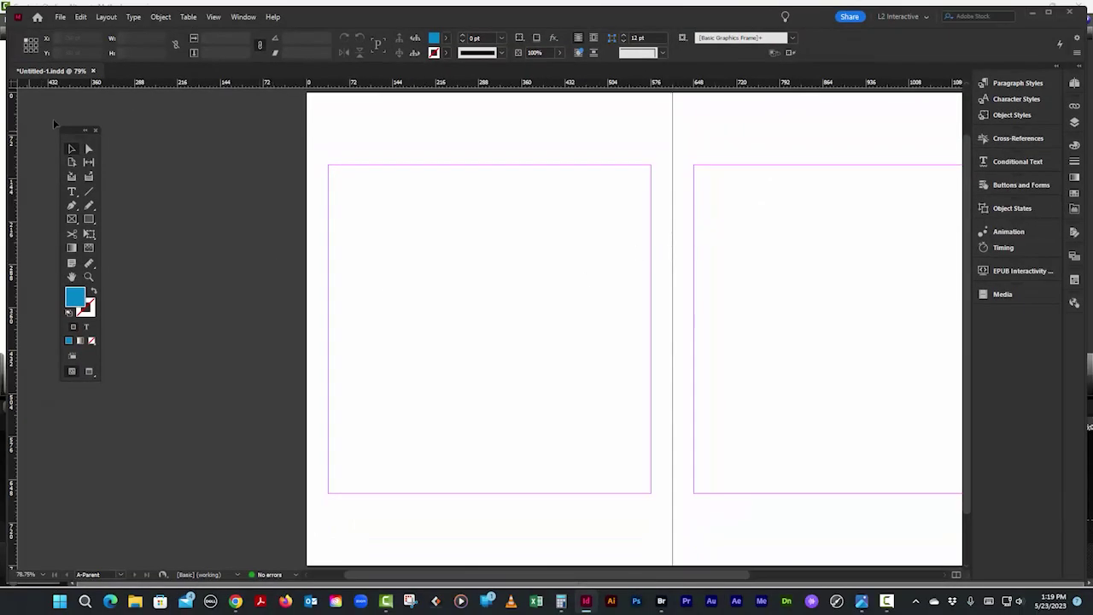
In Create Guides, set 13 rows with an 11 pt row gutter
{"action": "left_click_drag", "start_coordinate": [72, 134], "coordinate": [193, 135]}
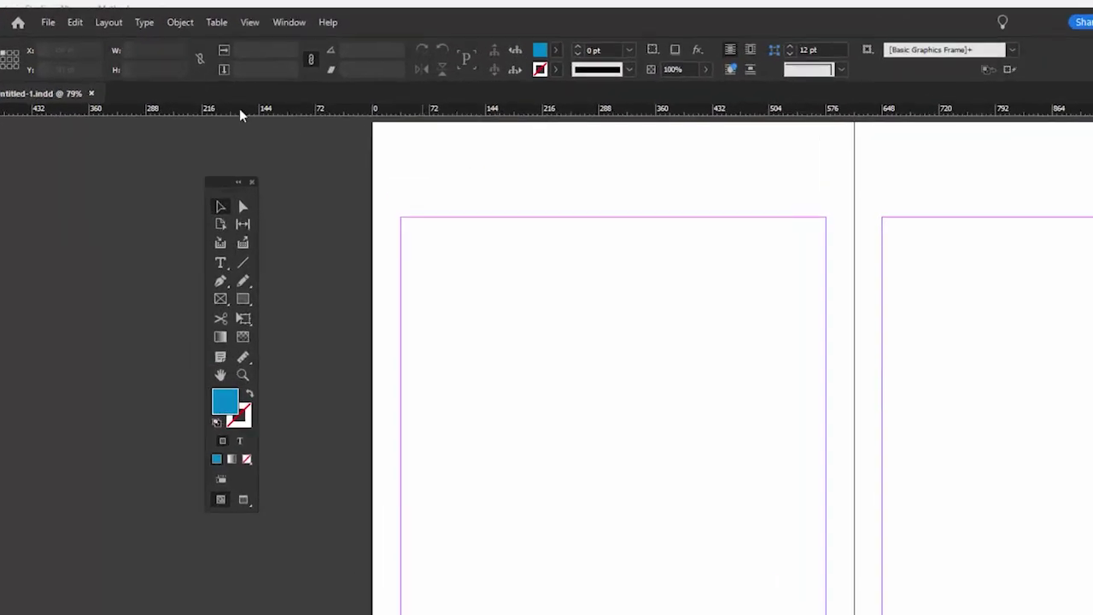
{"action": "left_click", "coordinate": [116, 38]}
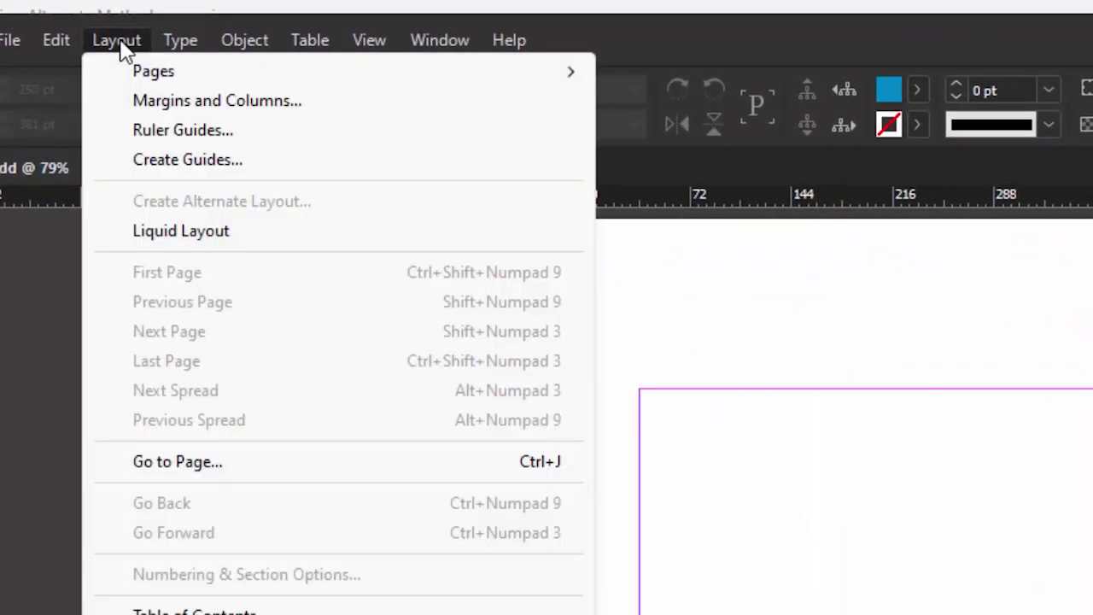
{"action": "left_click", "coordinate": [220, 162]}
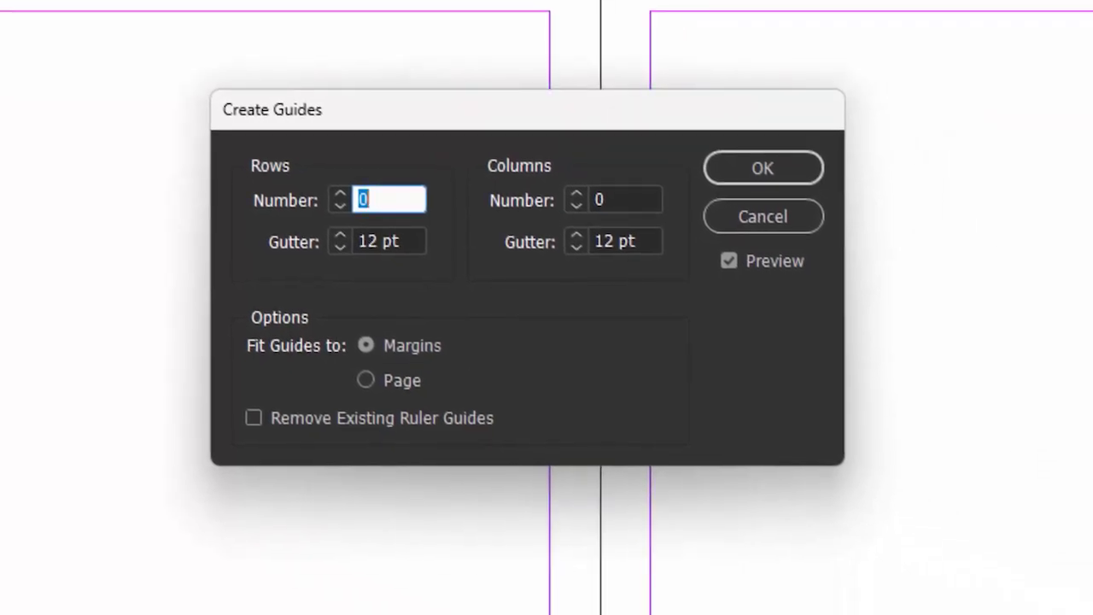
{"action": "type", "text": "13"}
{"action": "key", "text": "Tab"}
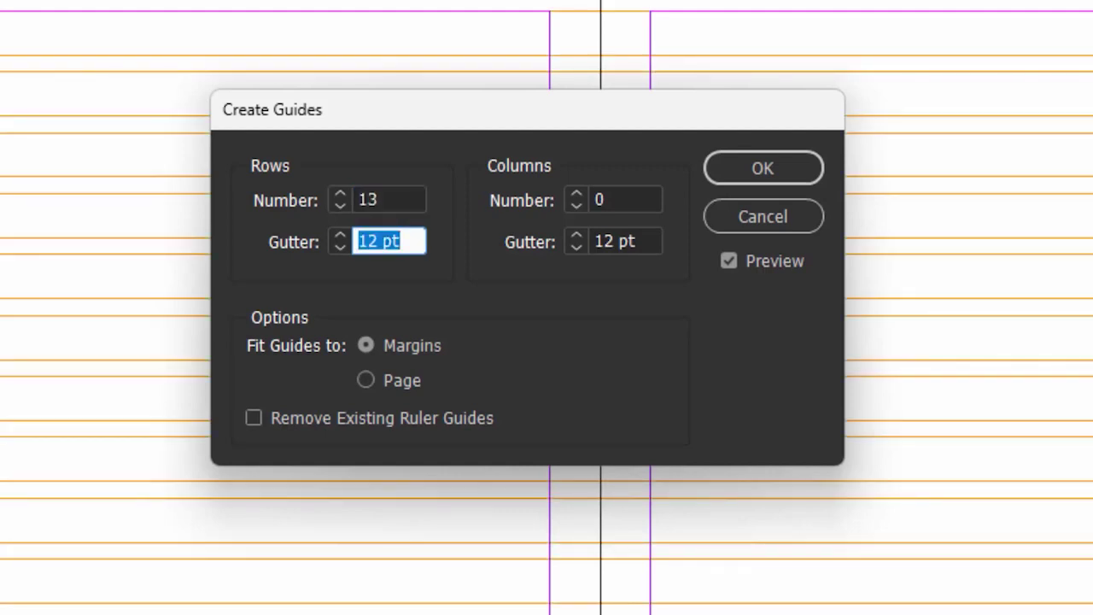
{"action": "type", "text": "11"}
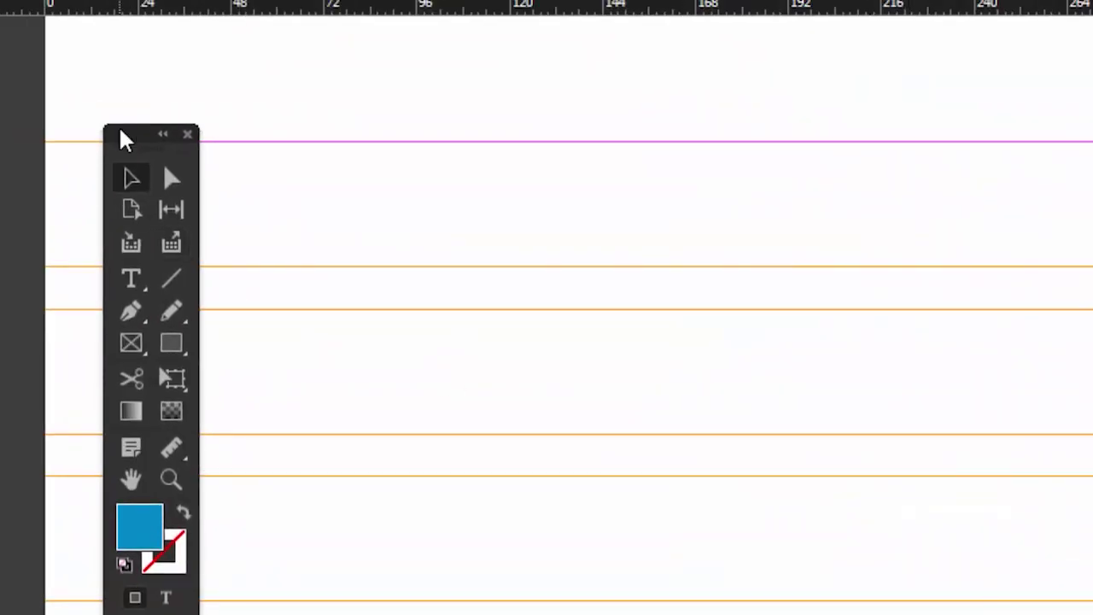
Dock the Tools panel and switch to the Grids preferences
{"action": "left_click_drag", "start_coordinate": [117, 132], "coordinate": [10, 145]}
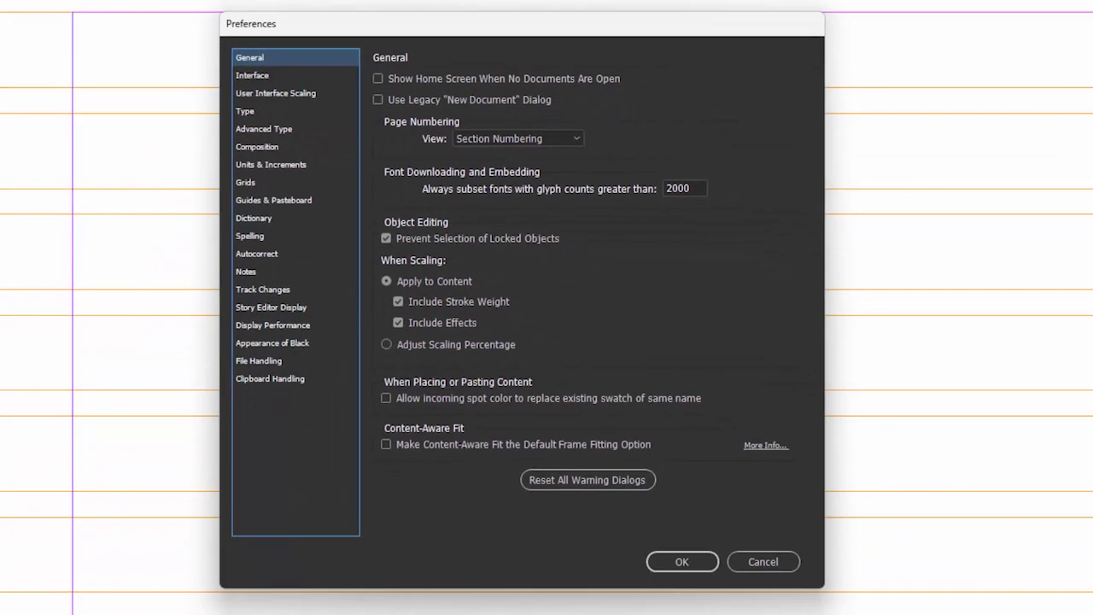
{"action": "left_click", "coordinate": [246, 182]}
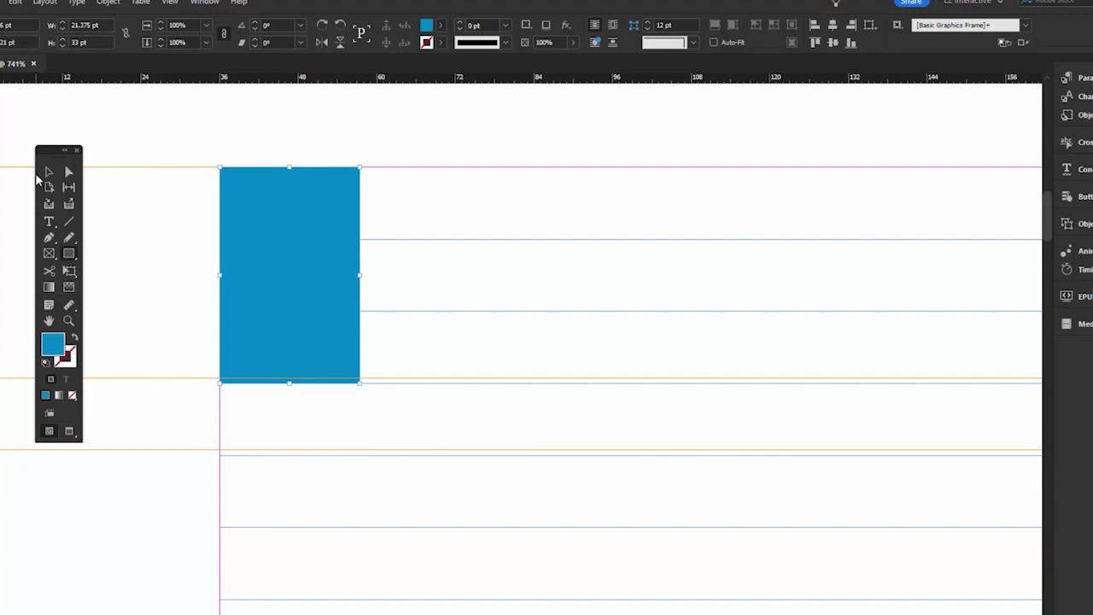
Switch to the Selection Tool and reposition the Tools panel slightly
{"action": "left_click", "coordinate": [49, 173]}
{"action": "left_click_drag", "start_coordinate": [43, 152], "coordinate": [78, 145]}
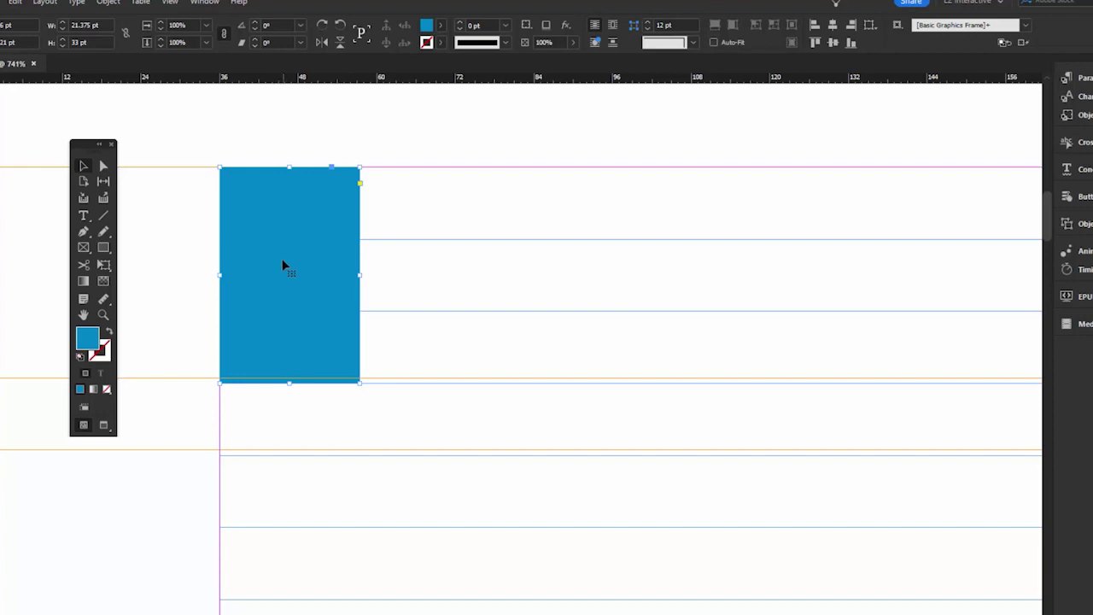
{"action": "left_click_drag", "start_coordinate": [107, 143], "coordinate": [118, 144]}
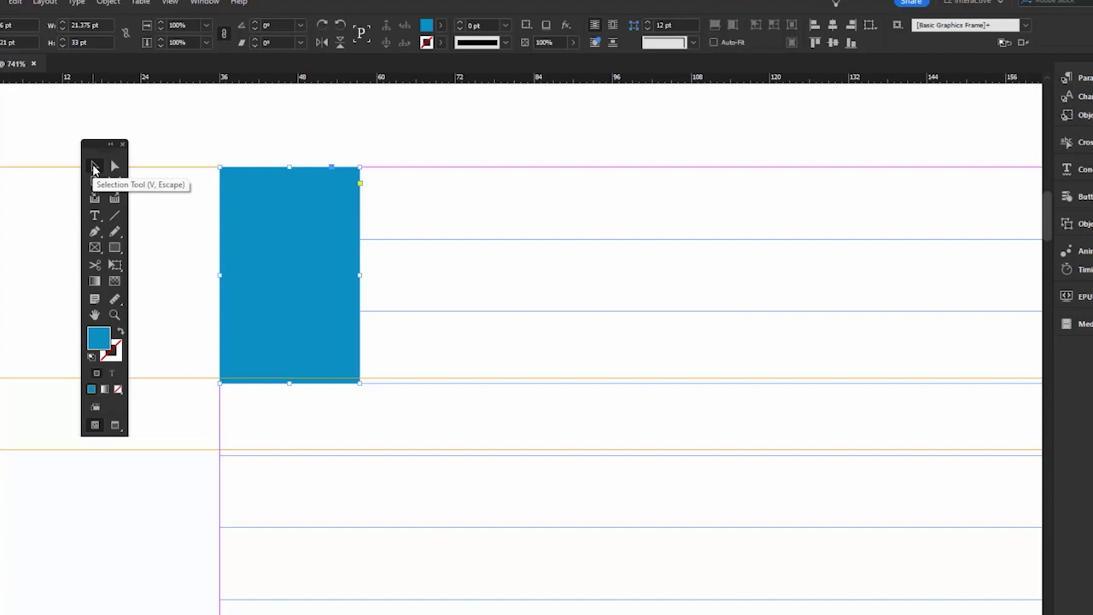
Copy the blue box 44 pt straight down with the Move dialog
{"action": "double_click", "coordinate": [94, 169]}
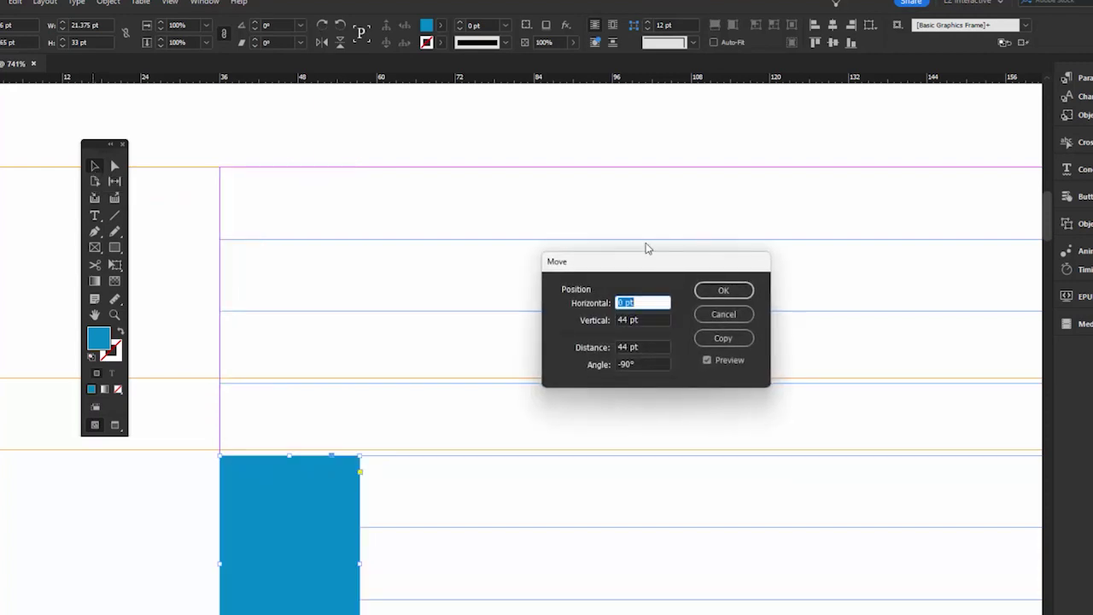
{"action": "left_click_drag", "start_coordinate": [667, 268], "coordinate": [600, 203]}
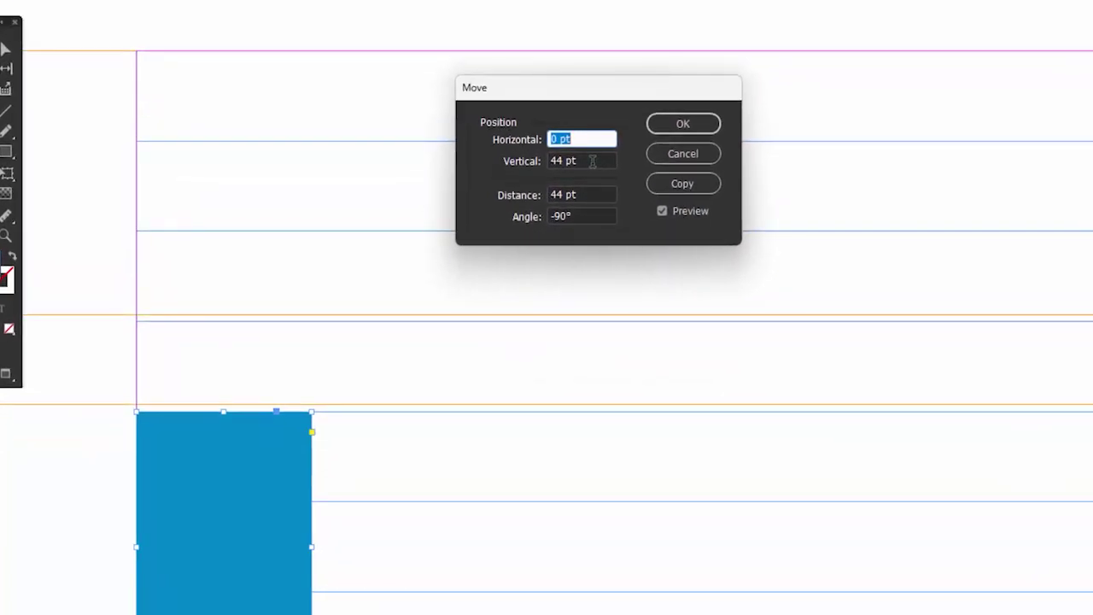
{"action": "left_click", "coordinate": [699, 186]}
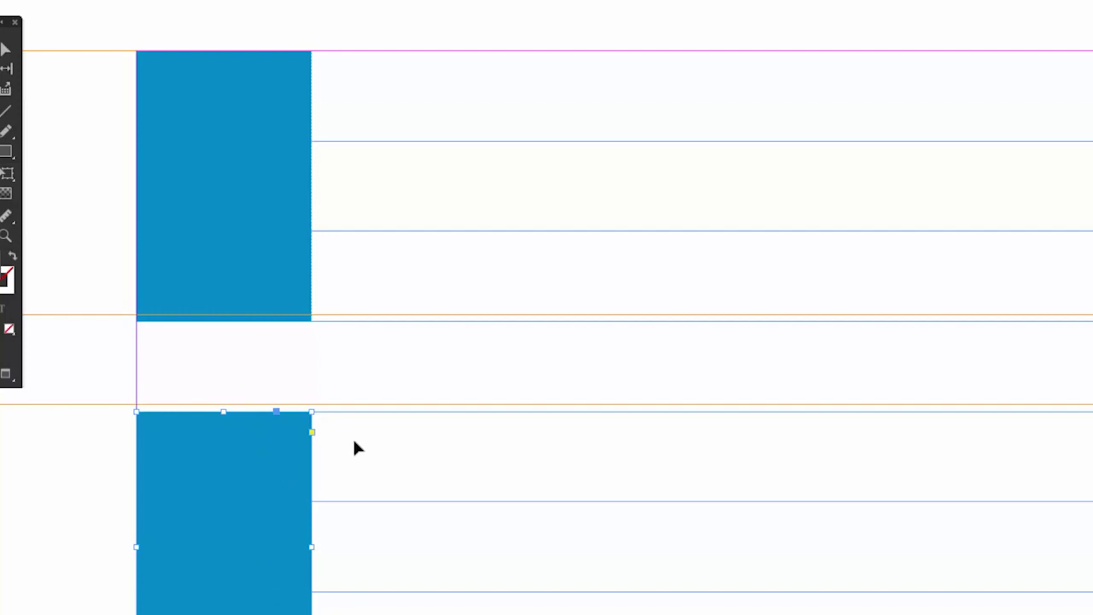
{"action": "left_click", "coordinate": [124, 21]}
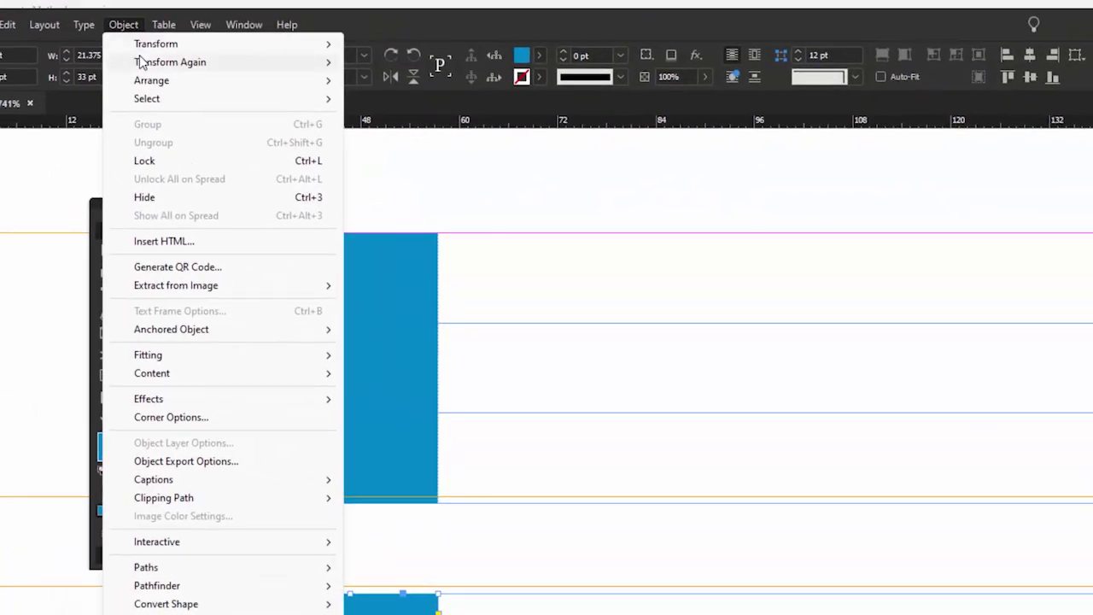
{"action": "mouse_move", "coordinate": [142, 61]}
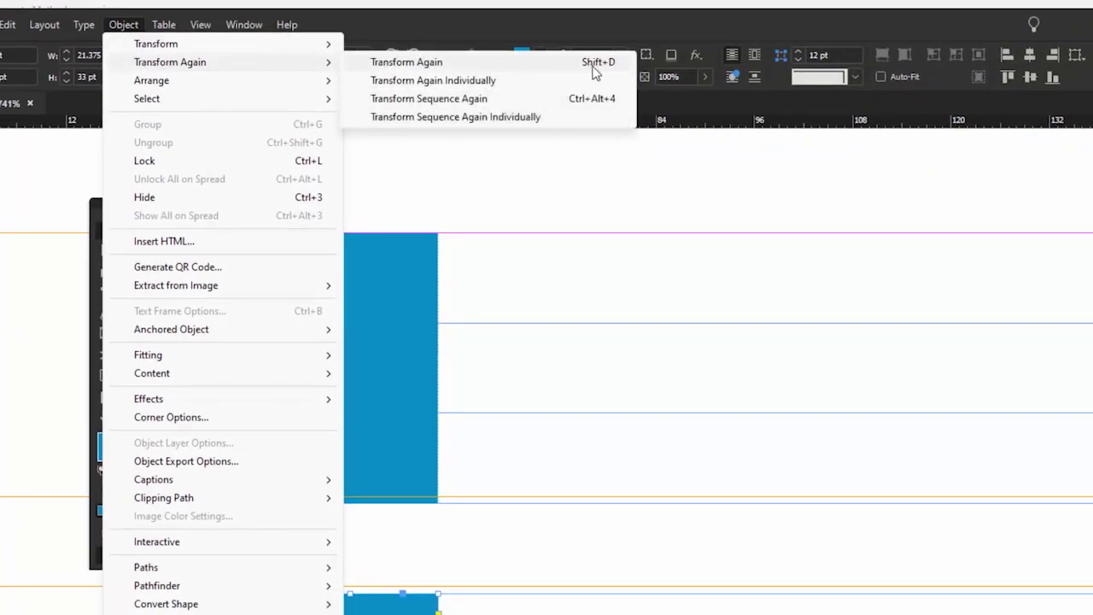
{"action": "key", "text": "super+plus"}
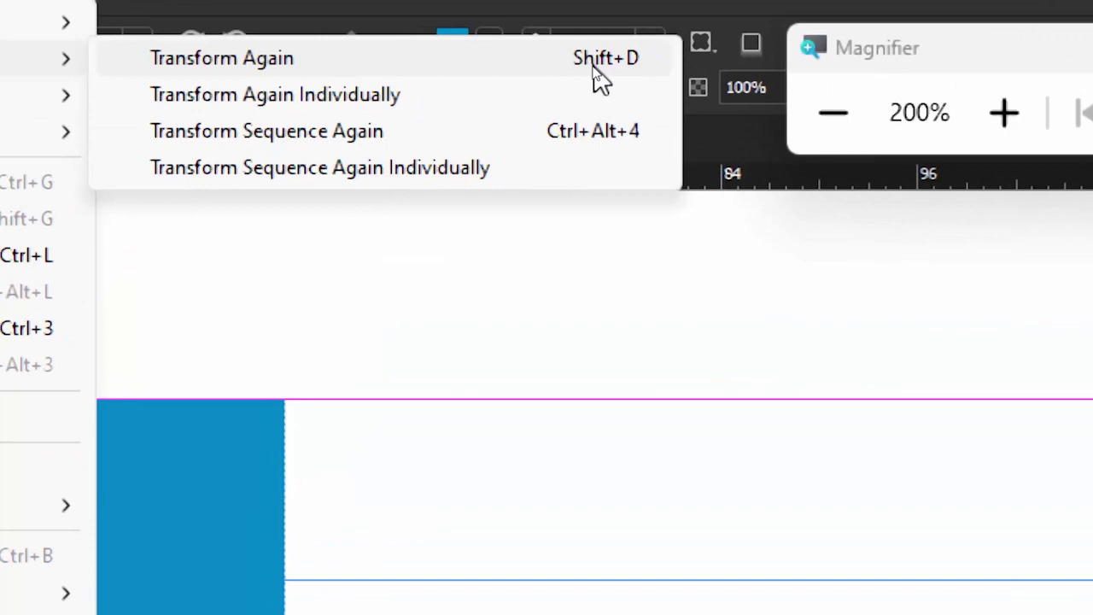
{"action": "left_click", "coordinate": [595, 66]}
{"action": "key", "text": "super+Escape"}
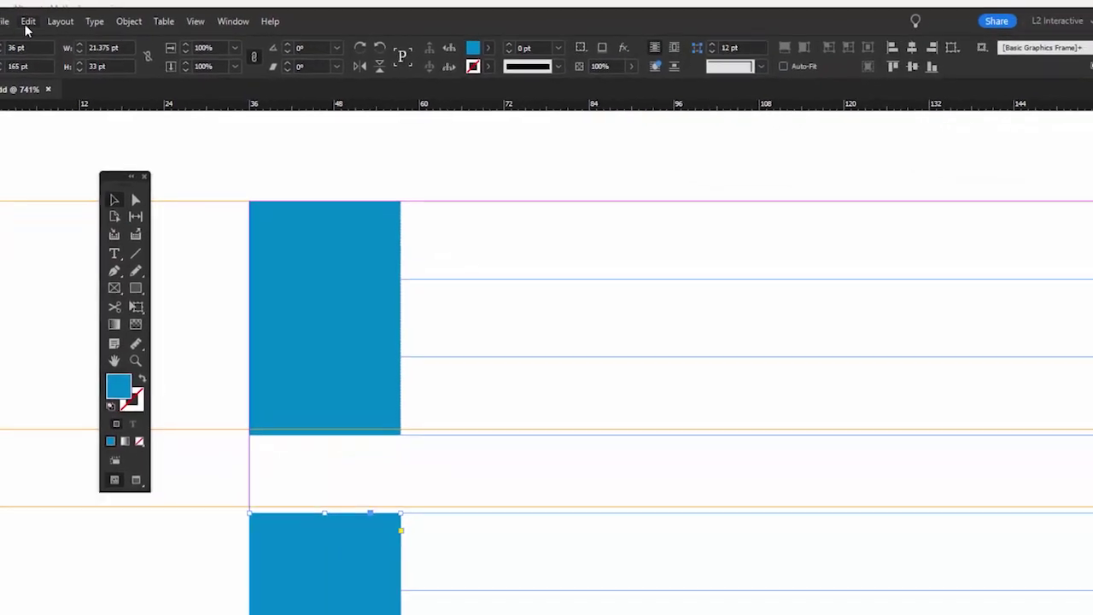
{"action": "left_click", "coordinate": [28, 21]}
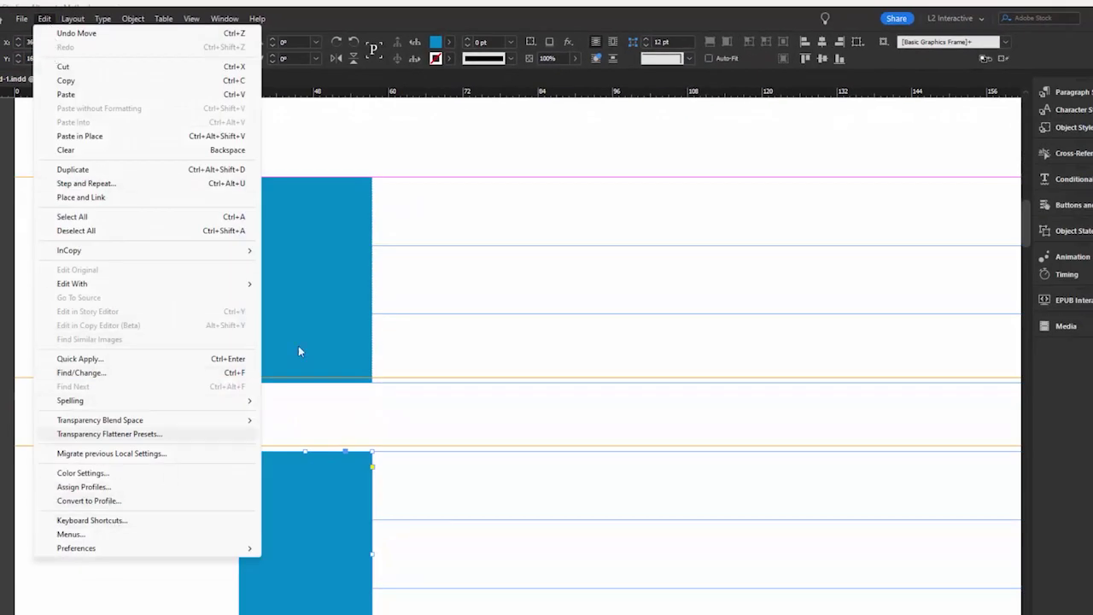
{"action": "left_click", "coordinate": [464, 150]}
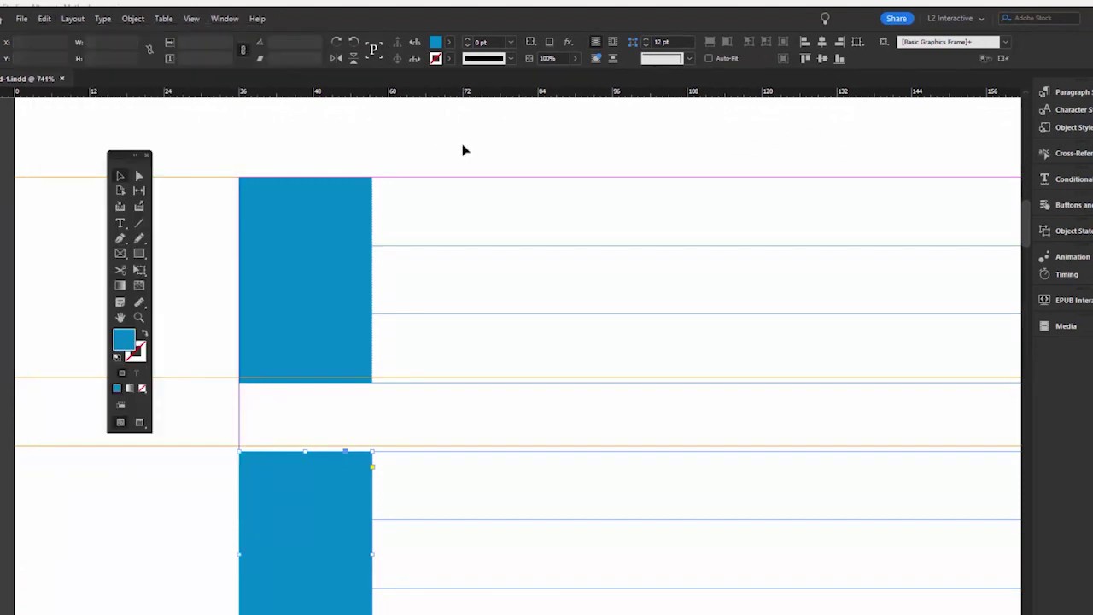
{"action": "left_click", "coordinate": [464, 150]}
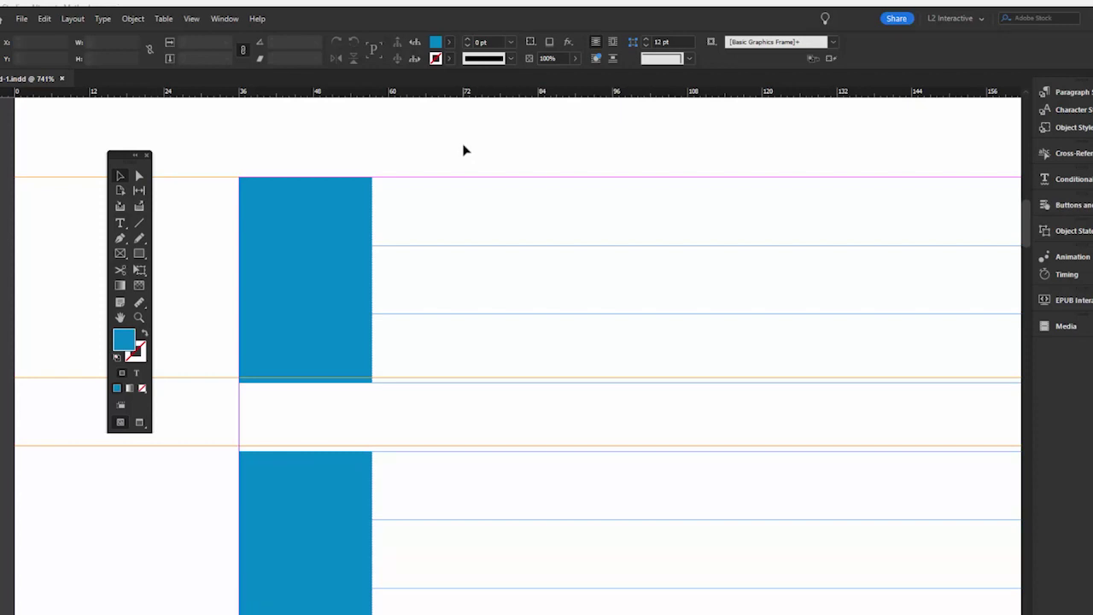
Fit the spread in view, select the second box, and repeat Transform Again down the rows
{"action": "key", "text": "ctrl+0"}
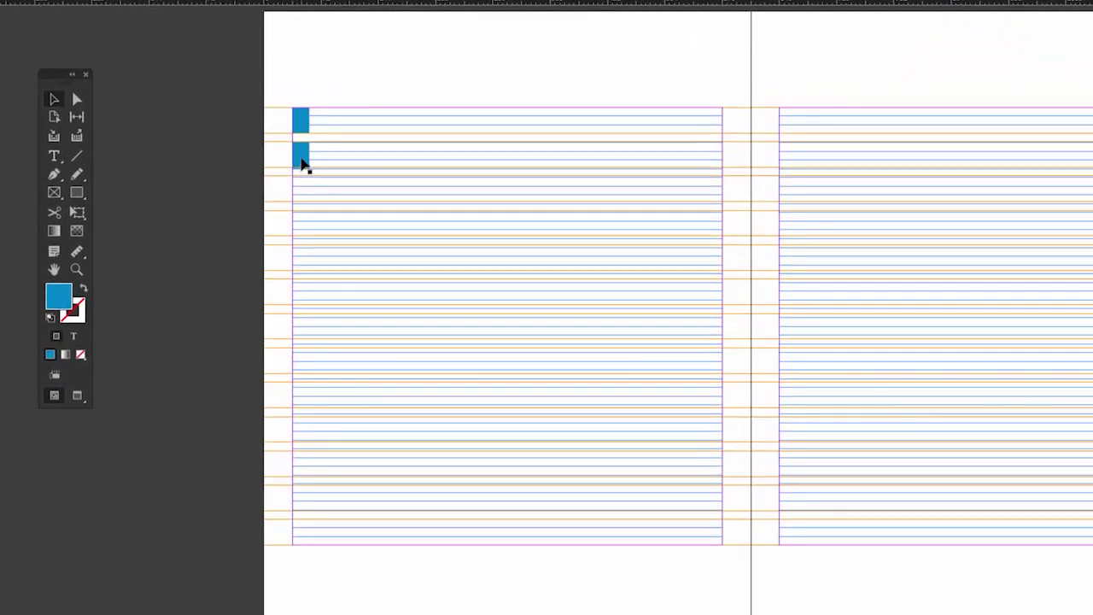
{"action": "left_click", "coordinate": [303, 162]}
{"action": "key", "text": "ctrl+alt+shift+d"}
{"action": "key", "text": "ctrl+alt+shift+d"}
{"action": "key", "text": "ctrl+alt+shift+d"}
{"action": "key", "text": "ctrl+alt+shift+d"}
{"action": "key", "text": "ctrl+alt+shift+d"}
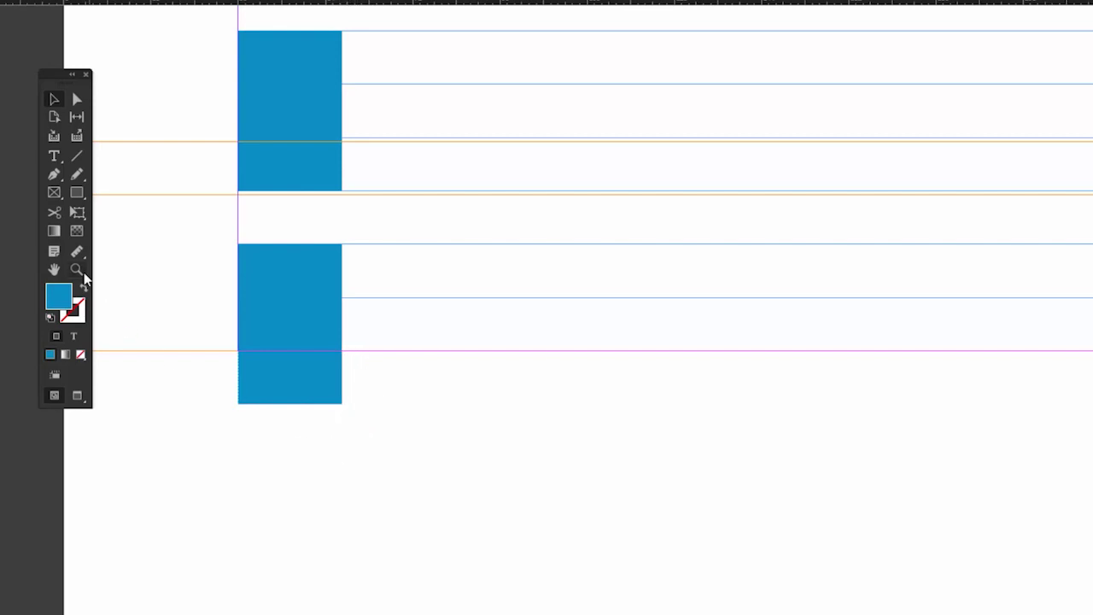
Switch to the Measure Tool and measure the 11 pt gap at the last box's bottom
{"action": "left_click", "coordinate": [82, 258]}
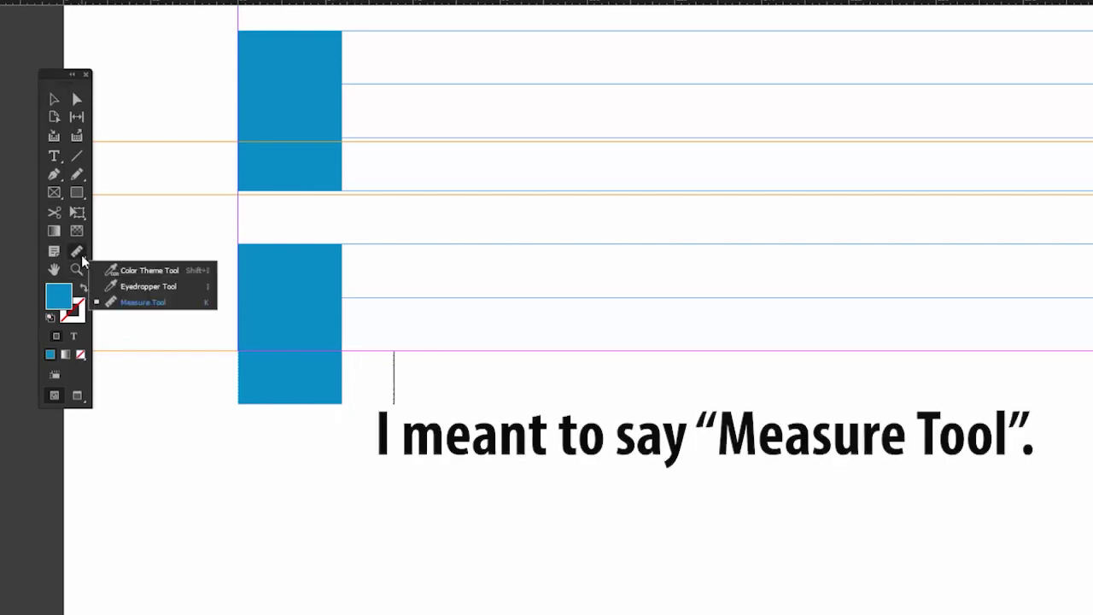
{"action": "left_click", "coordinate": [146, 286]}
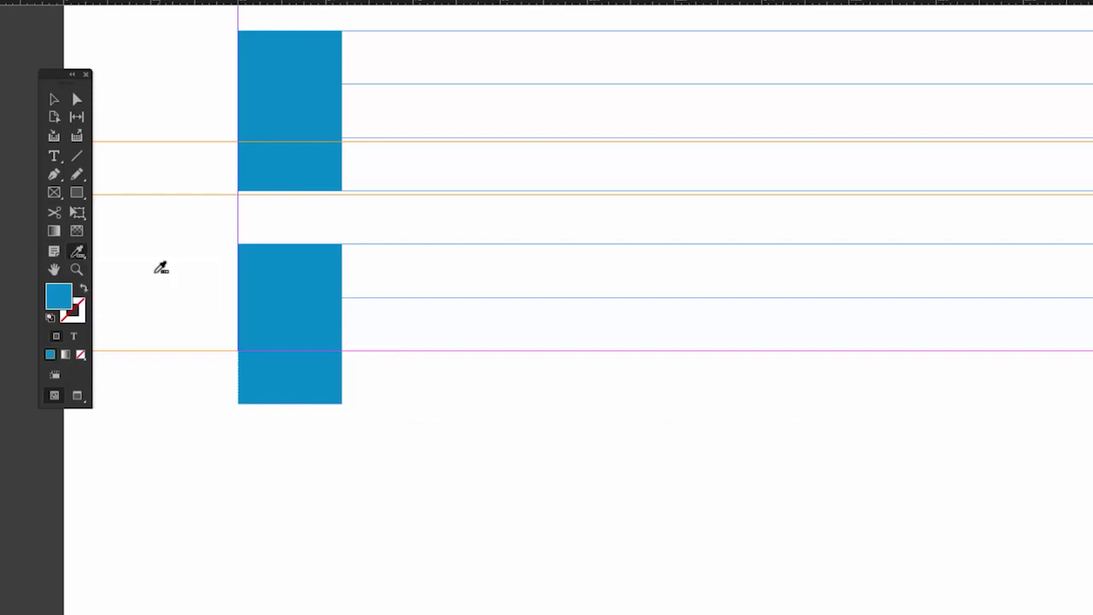
{"action": "left_click", "coordinate": [85, 256]}
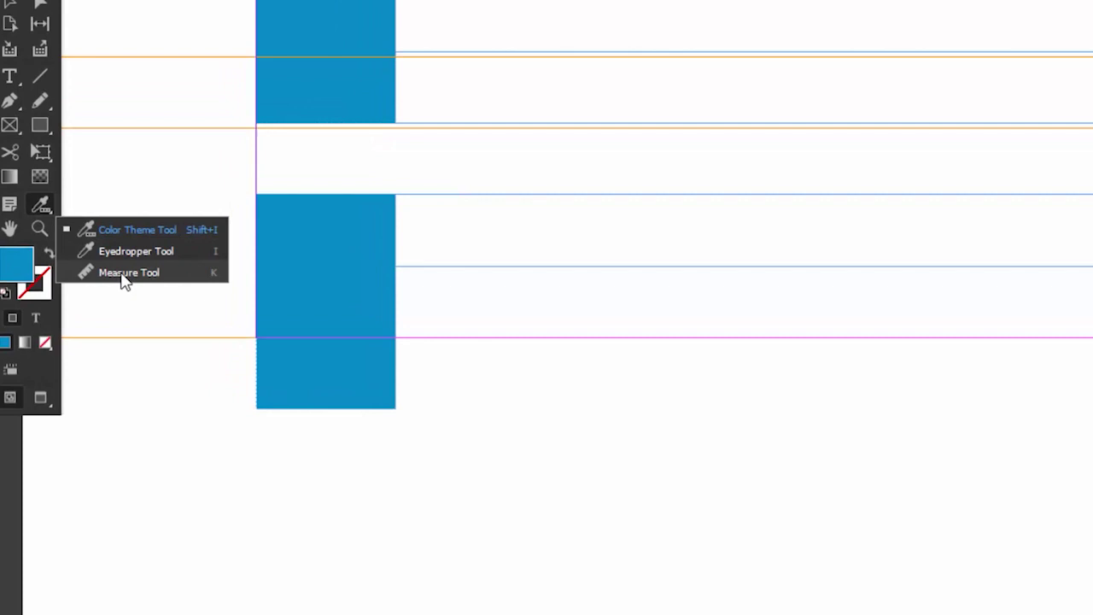
{"action": "left_click", "coordinate": [116, 304]}
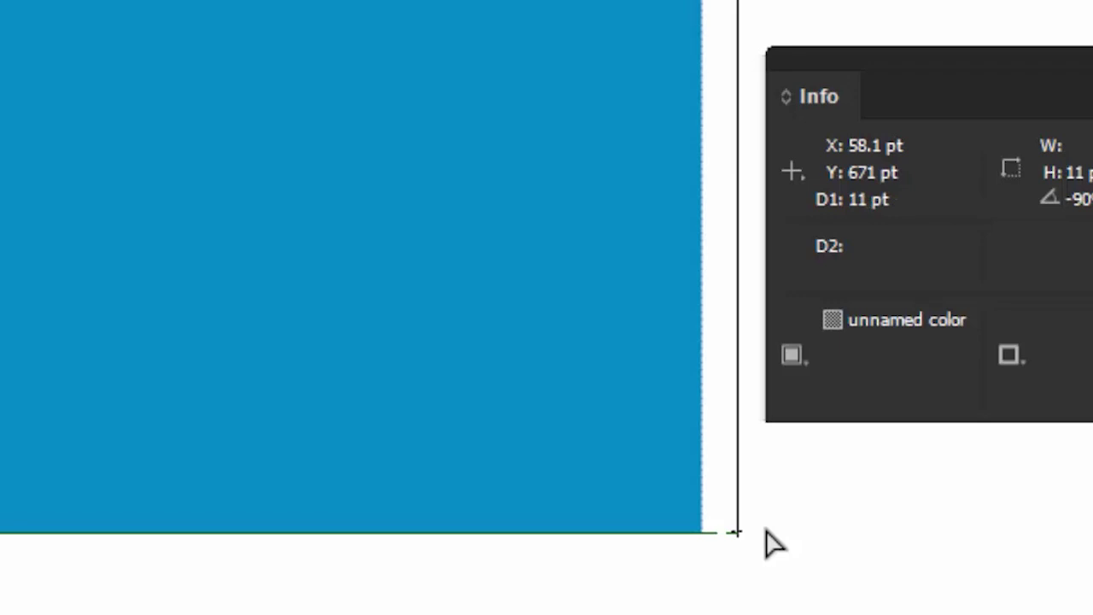
{"action": "left_click_drag", "start_coordinate": [767, 534], "coordinate": [764, 532]}
{"action": "key", "text": "i"}
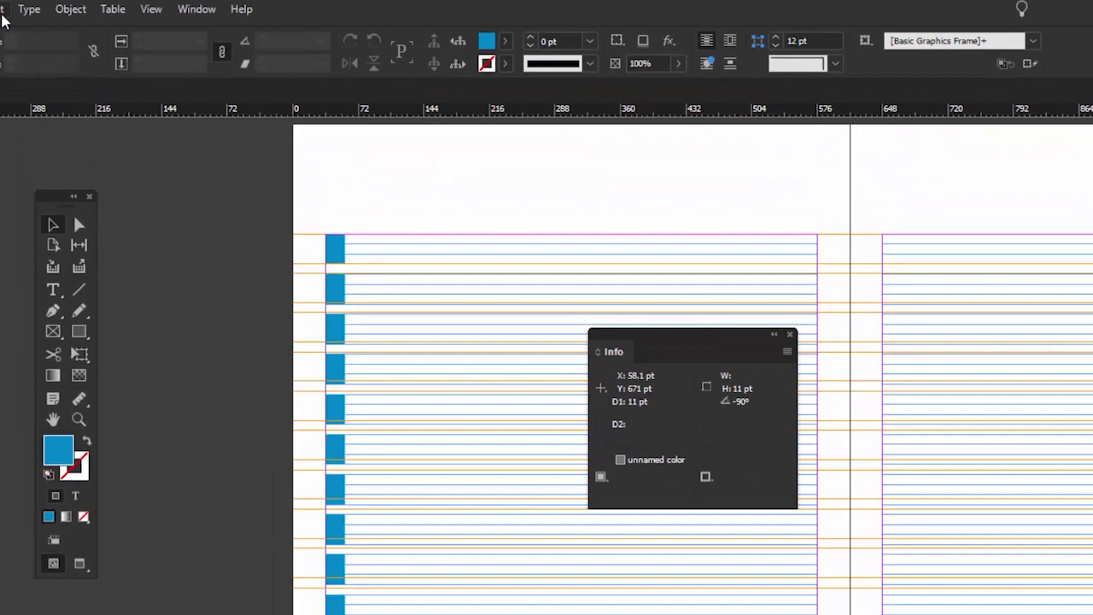
Edit the Top margin value to 110 pt in Margins and Columns and confirm
{"action": "left_click", "coordinate": [0, 10]}
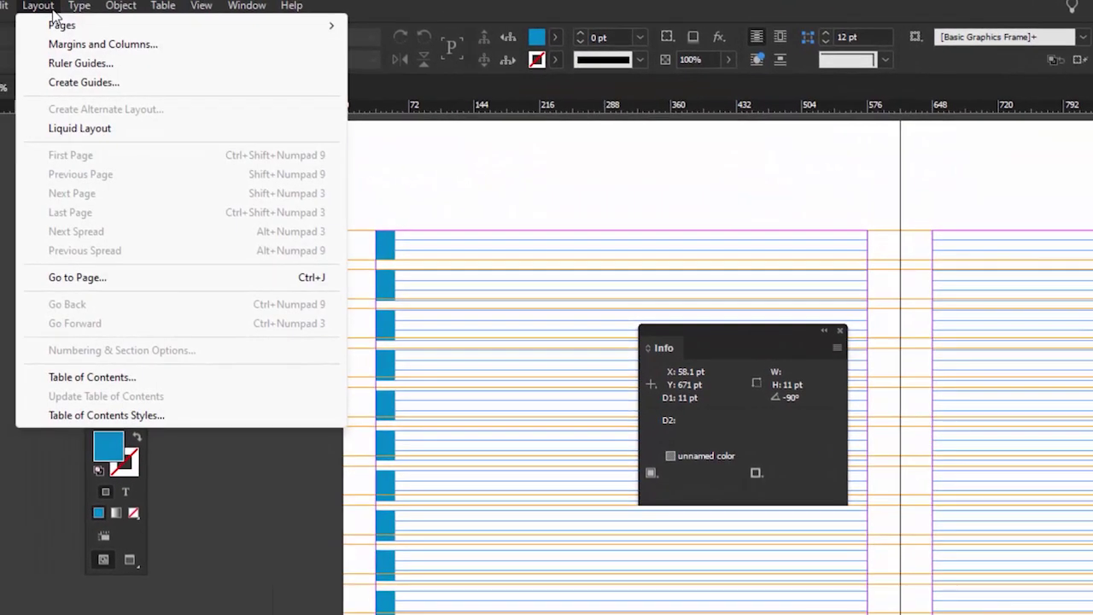
{"action": "left_click", "coordinate": [103, 47]}
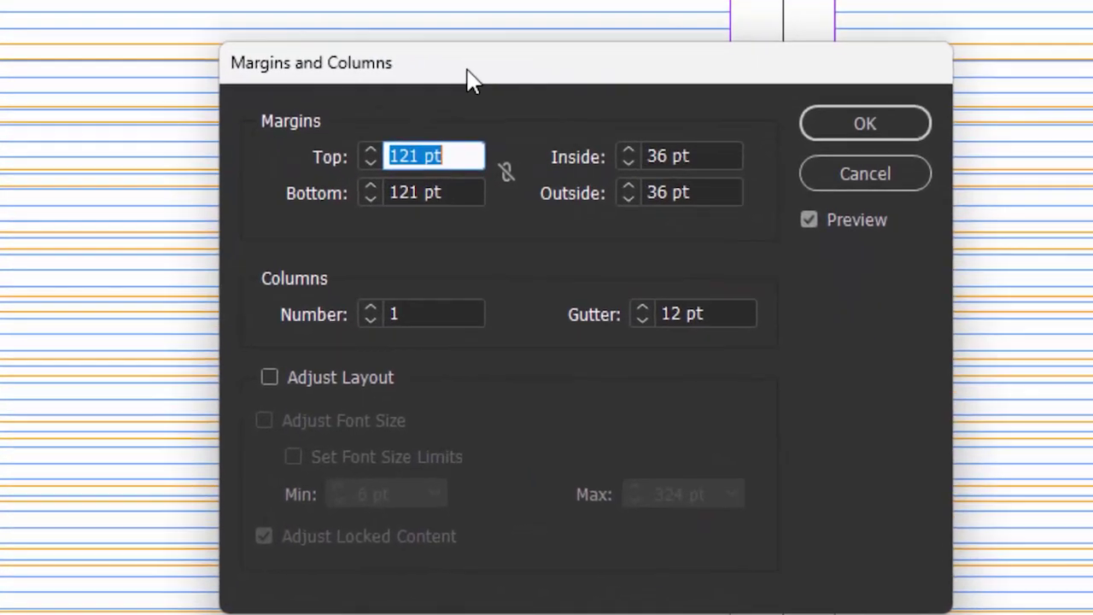
{"action": "left_click", "coordinate": [395, 174]}
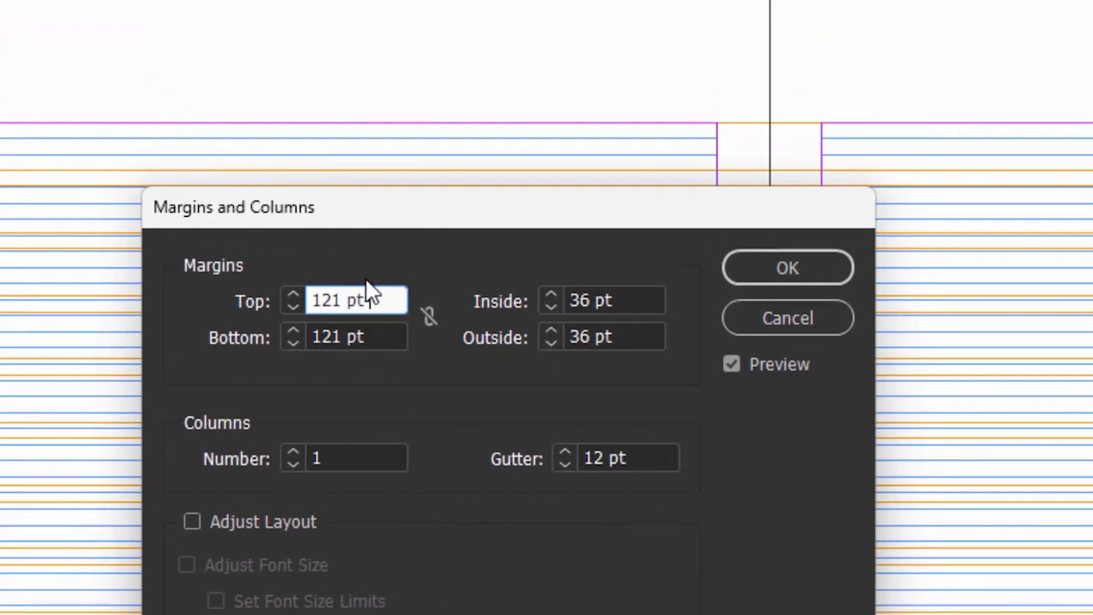
{"action": "type", "text": "*1"}
{"action": "key", "text": "Tab"}
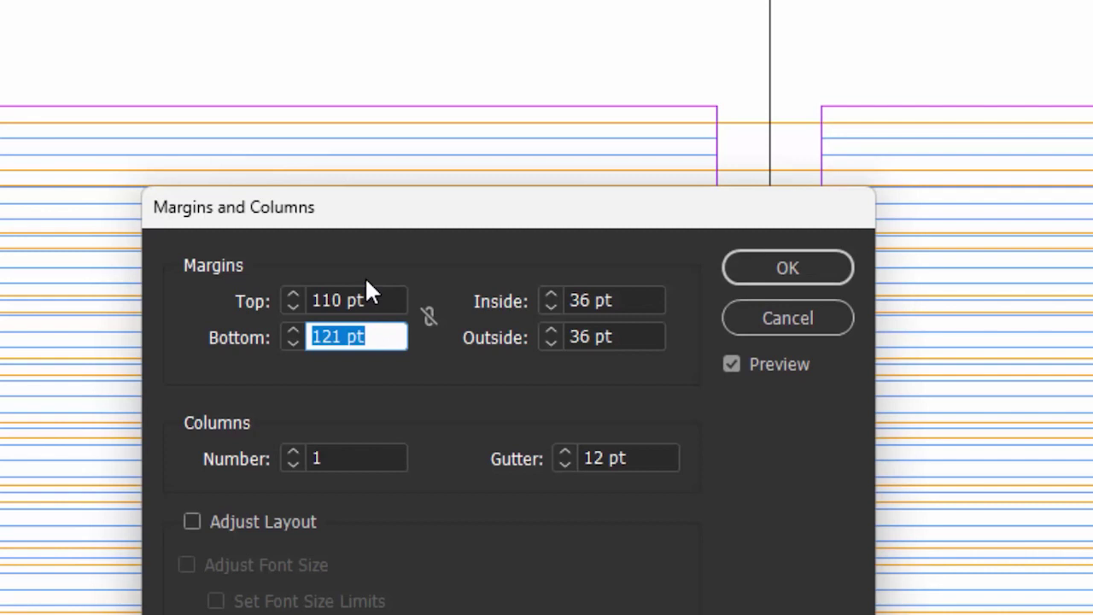
{"action": "left_click", "coordinate": [810, 267]}
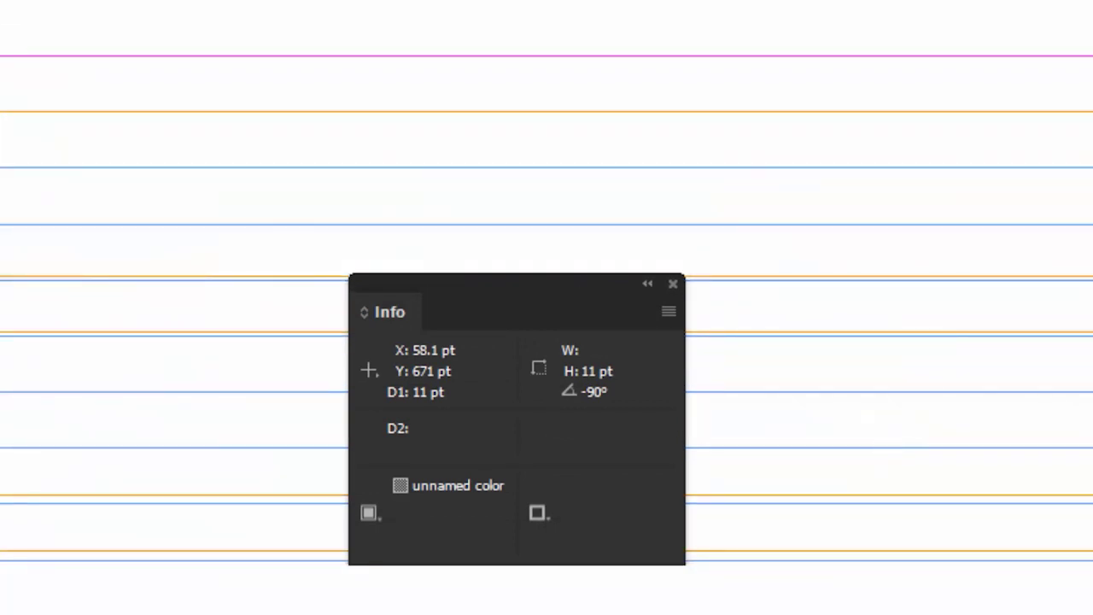
Recreate 13 row guides with an 11 pt gutter, removing existing ruler guides
{"action": "left_click", "coordinate": [22, 7]}
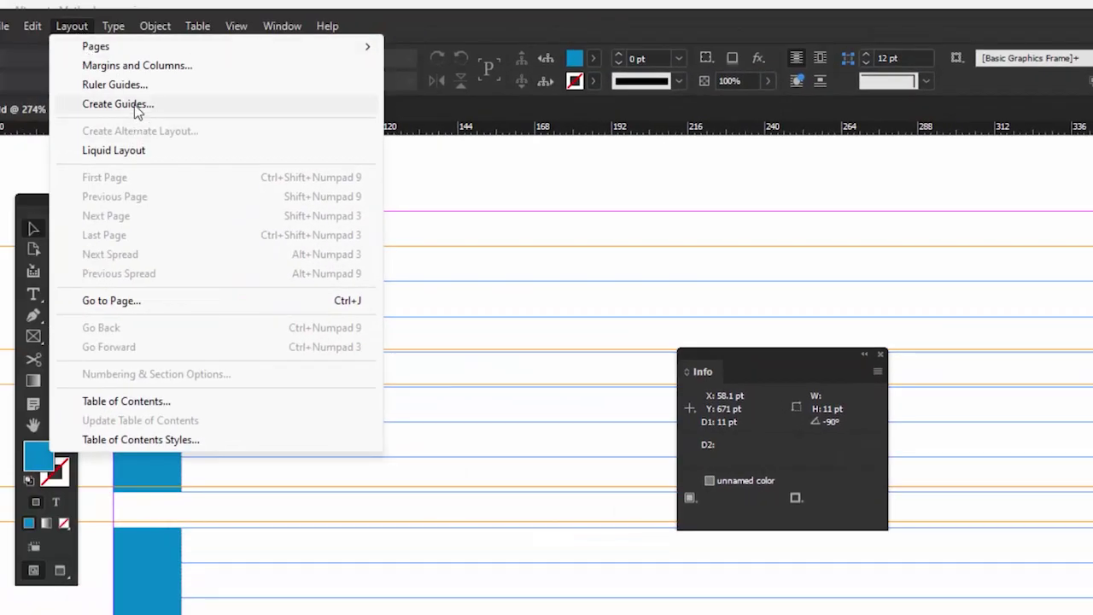
{"action": "left_click", "coordinate": [119, 104]}
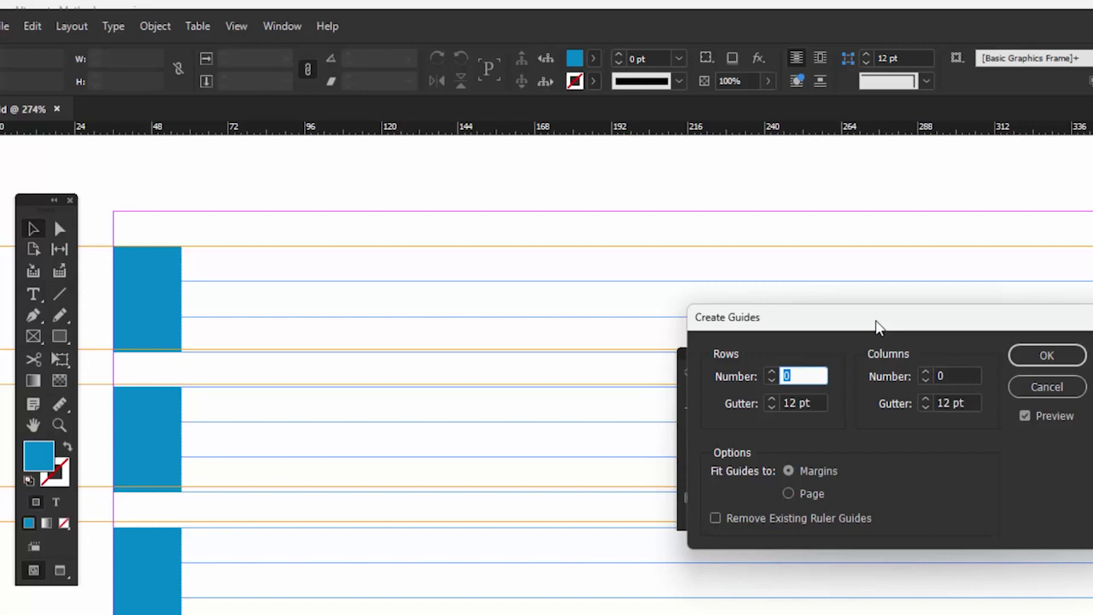
{"action": "left_click_drag", "start_coordinate": [861, 239], "coordinate": [767, 280]}
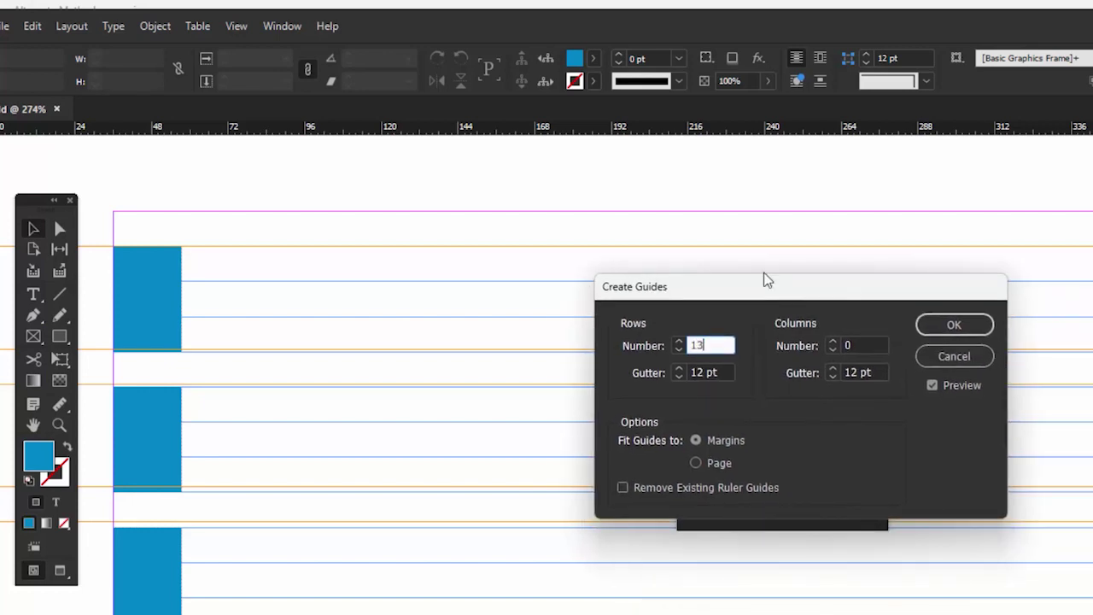
{"action": "key", "text": "Tab"}
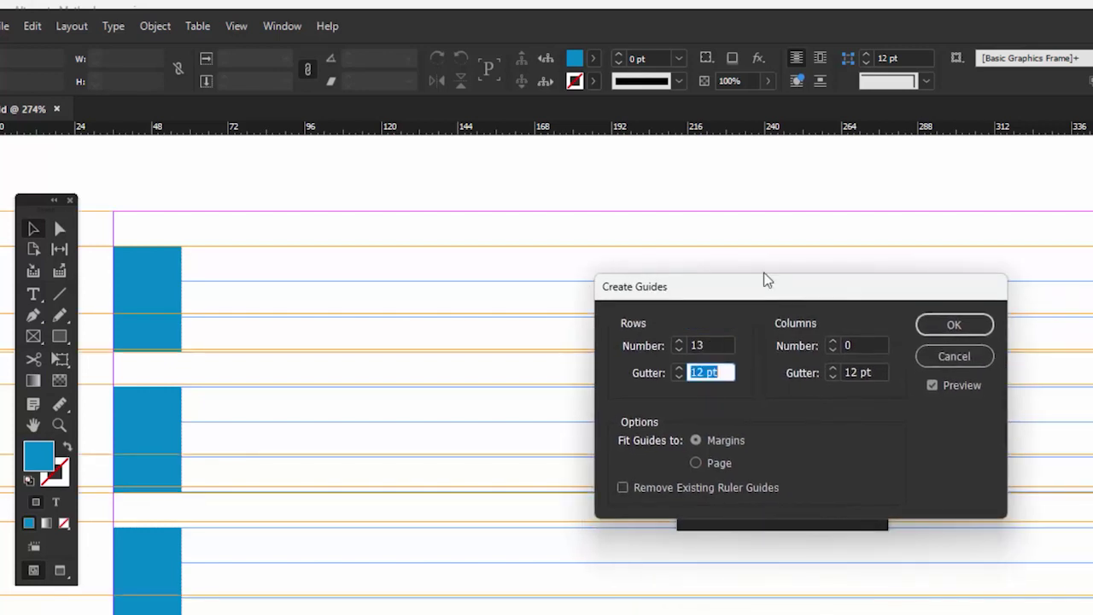
{"action": "type", "text": "11"}
{"action": "key", "text": "Tab"}
{"action": "left_click", "coordinate": [622, 488]}
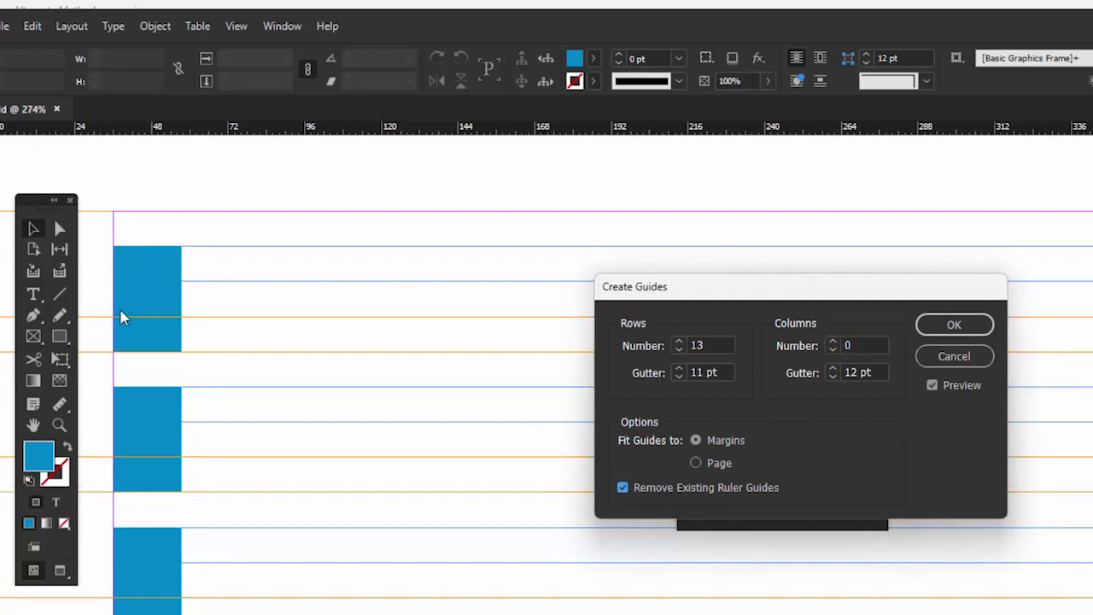
{"action": "left_click", "coordinate": [954, 328]}
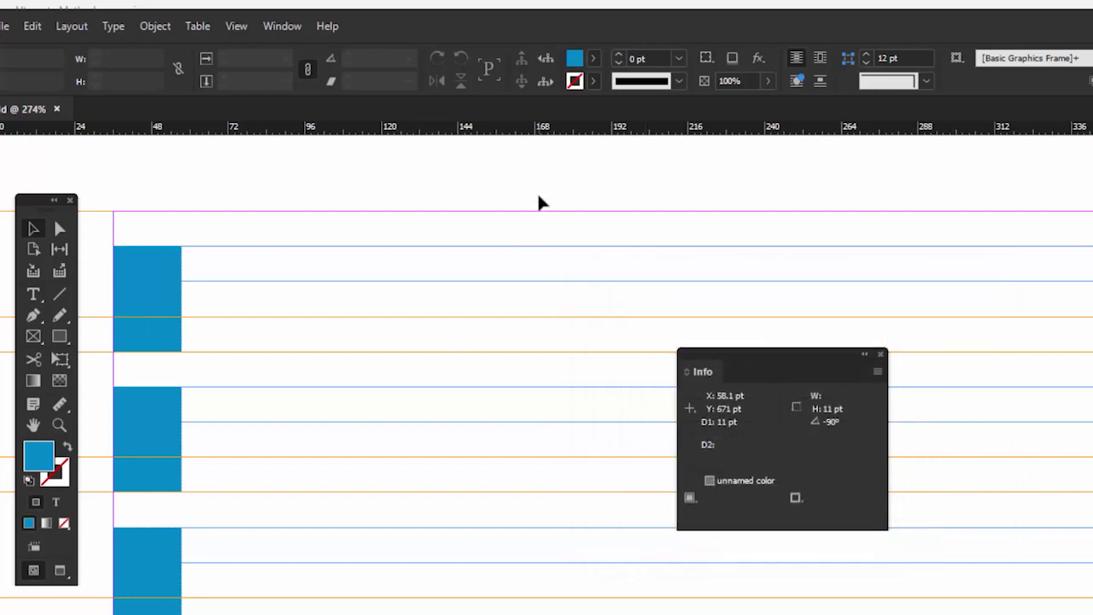
Move the column of 13 blue boxes up to the 110 pt top margin, snapping onto the row guides
{"action": "scroll", "coordinate": [539, 203], "scroll_direction": "down", "scroll_amount": 5}
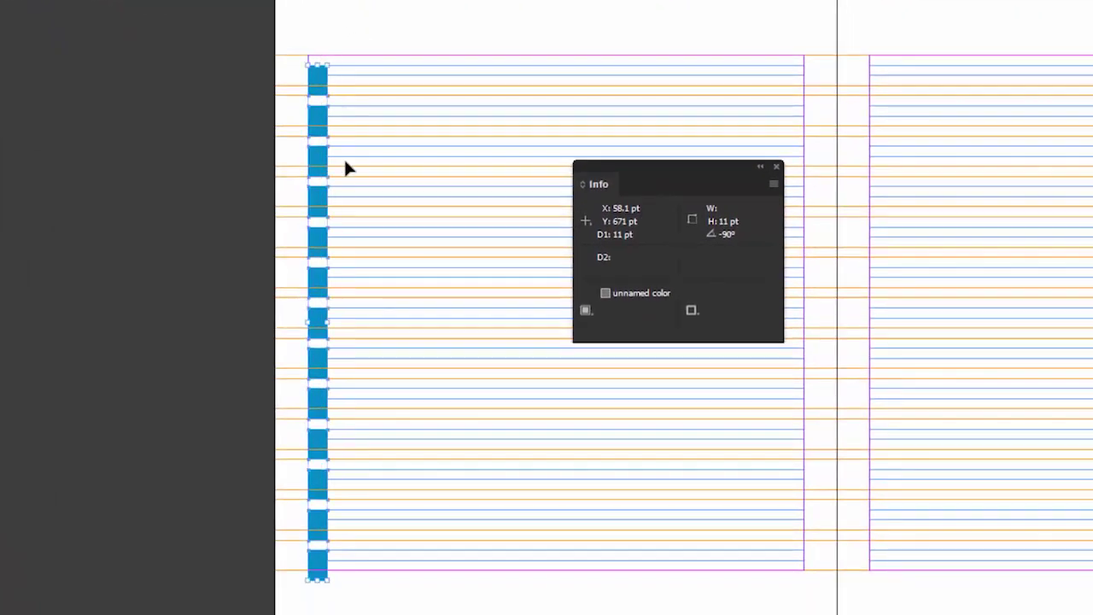
{"action": "left_click_drag", "start_coordinate": [274, 16], "coordinate": [424, 253]}
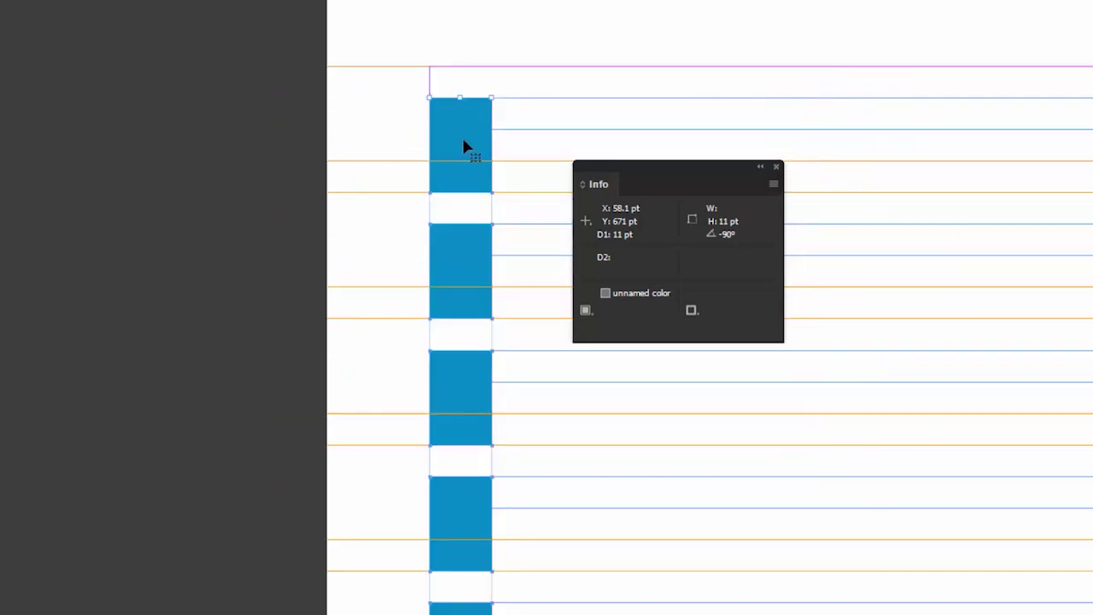
{"action": "left_click_drag", "start_coordinate": [464, 142], "coordinate": [457, 89]}
{"action": "scroll", "coordinate": [503, 402], "scroll_direction": "down", "scroll_amount": 6}
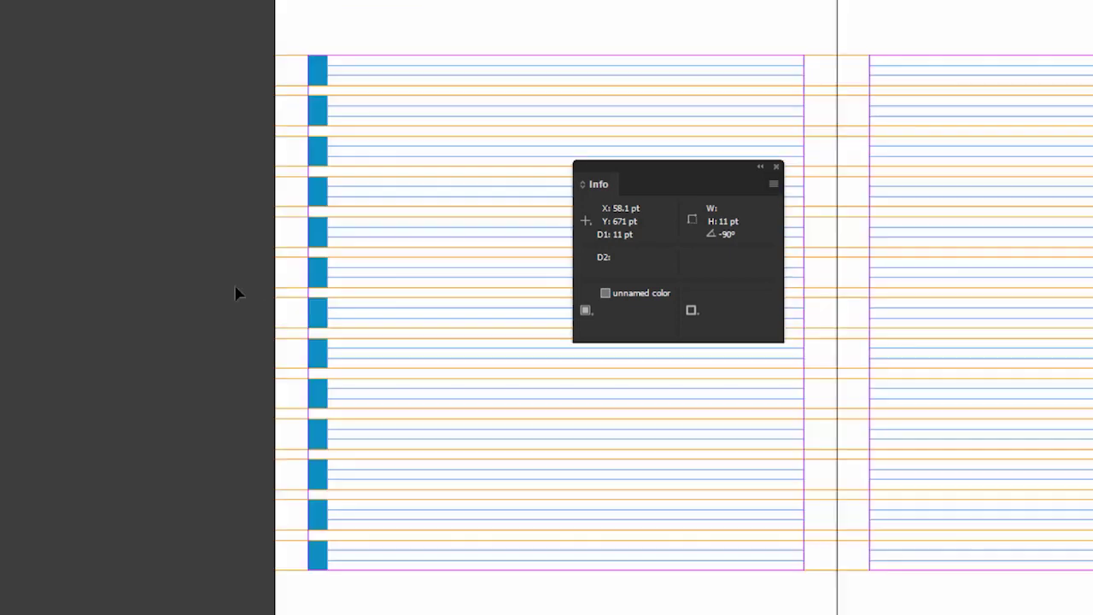
{"action": "left_click_drag", "start_coordinate": [657, 166], "coordinate": [1000, 227]}
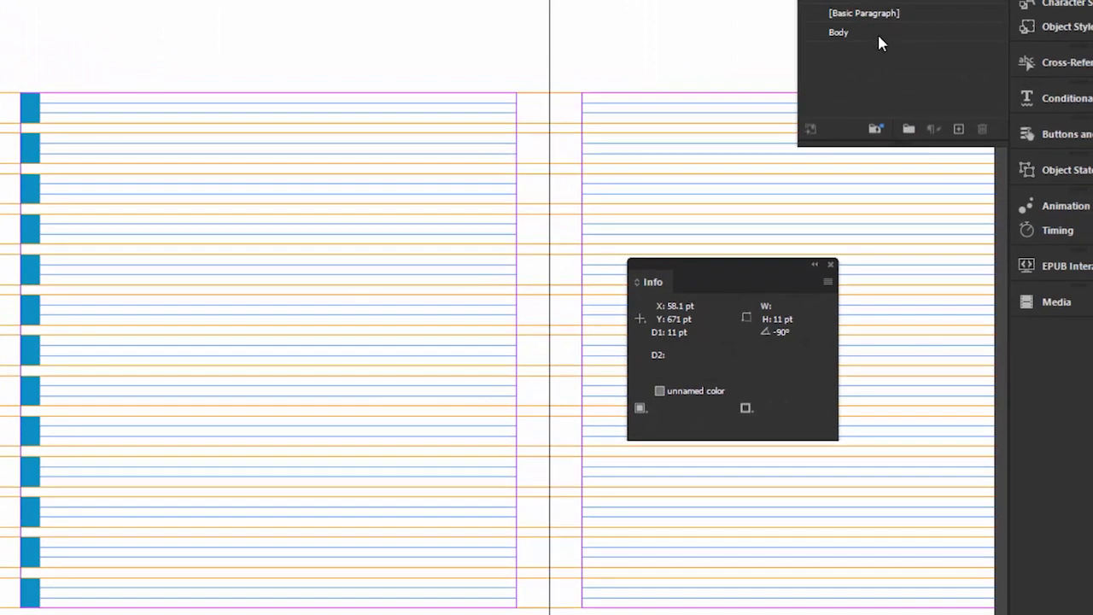
Draw a 199 × 561 pt Body-style text frame in the first column and fill it with placeholder text
{"action": "left_click", "coordinate": [877, 32]}
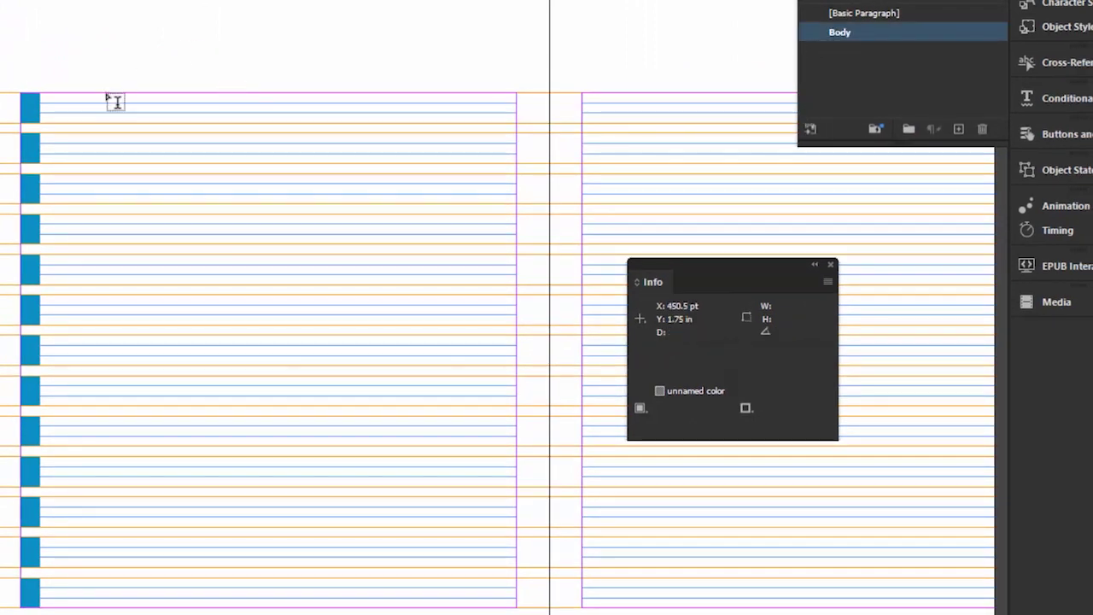
{"action": "left_click_drag", "start_coordinate": [106, 94], "coordinate": [289, 609]}
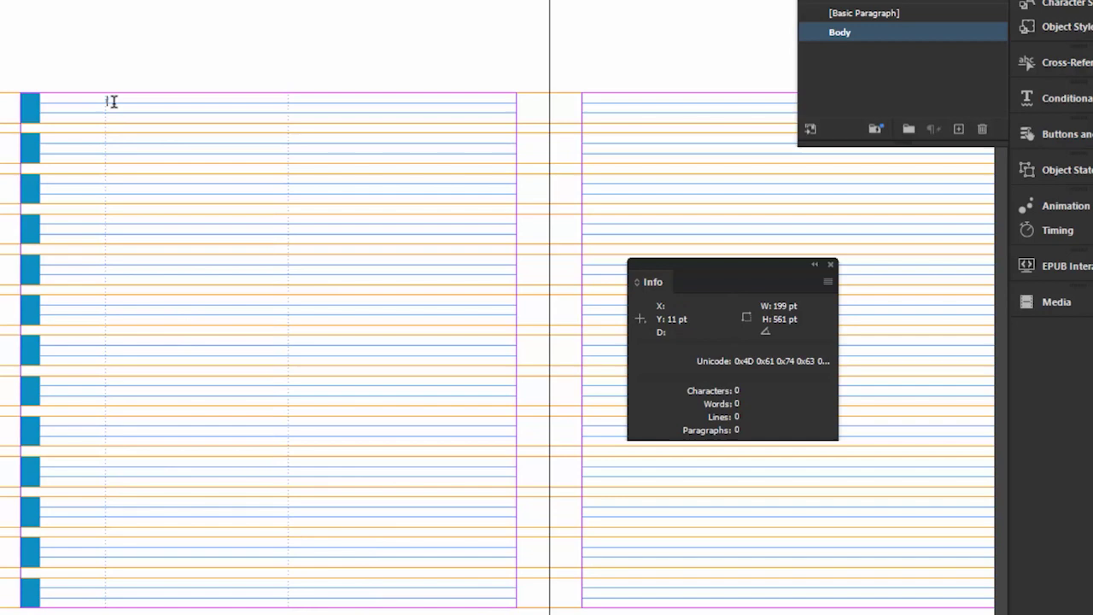
{"action": "right_click", "coordinate": [115, 108]}
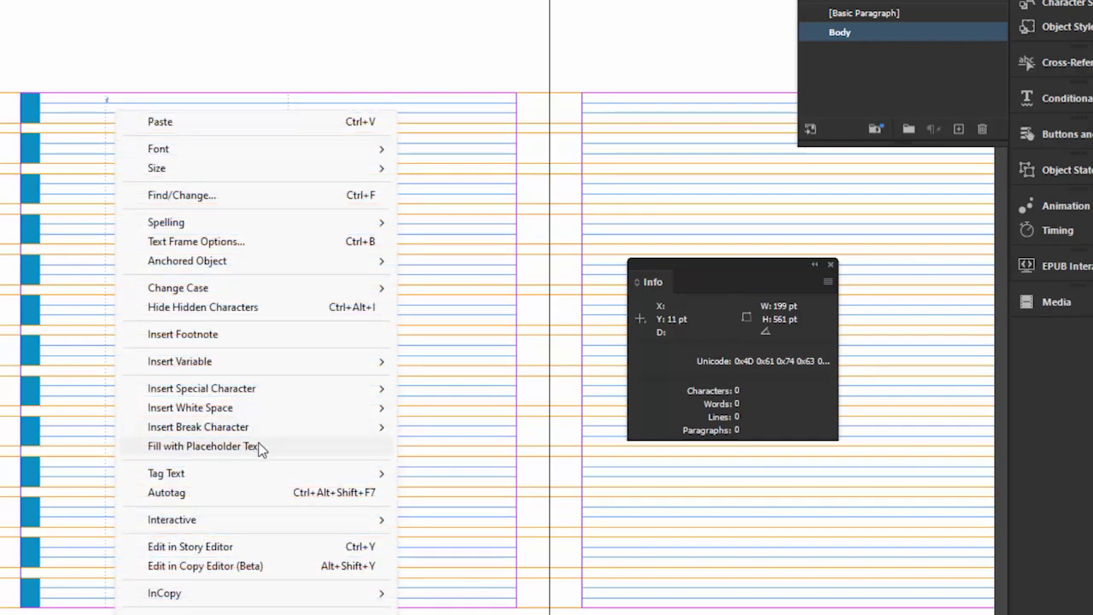
{"action": "left_click", "coordinate": [202, 446]}
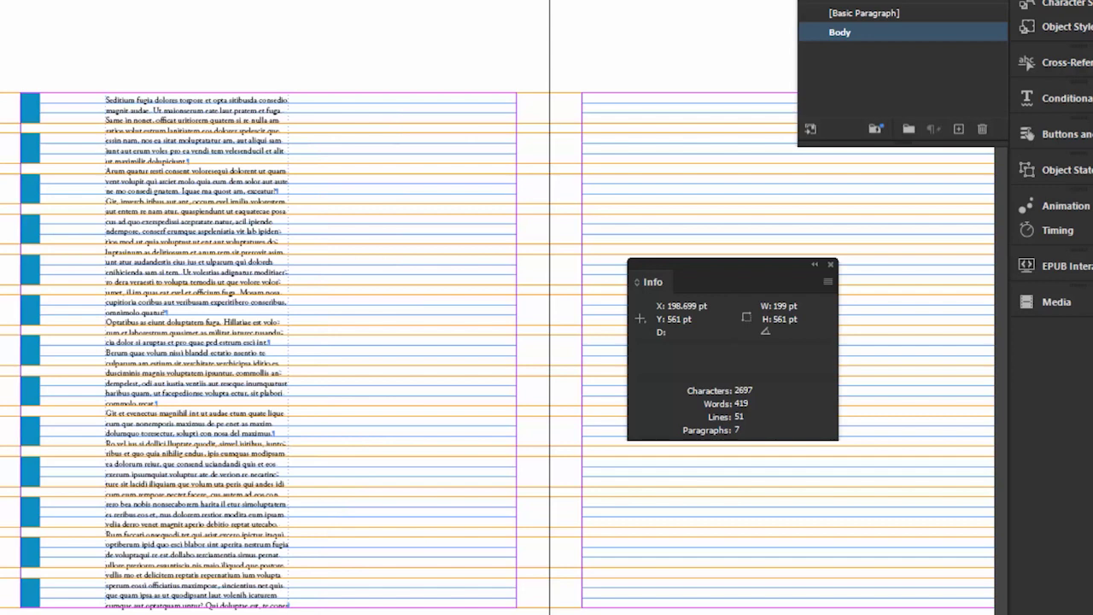
{"action": "key", "text": "Escape"}
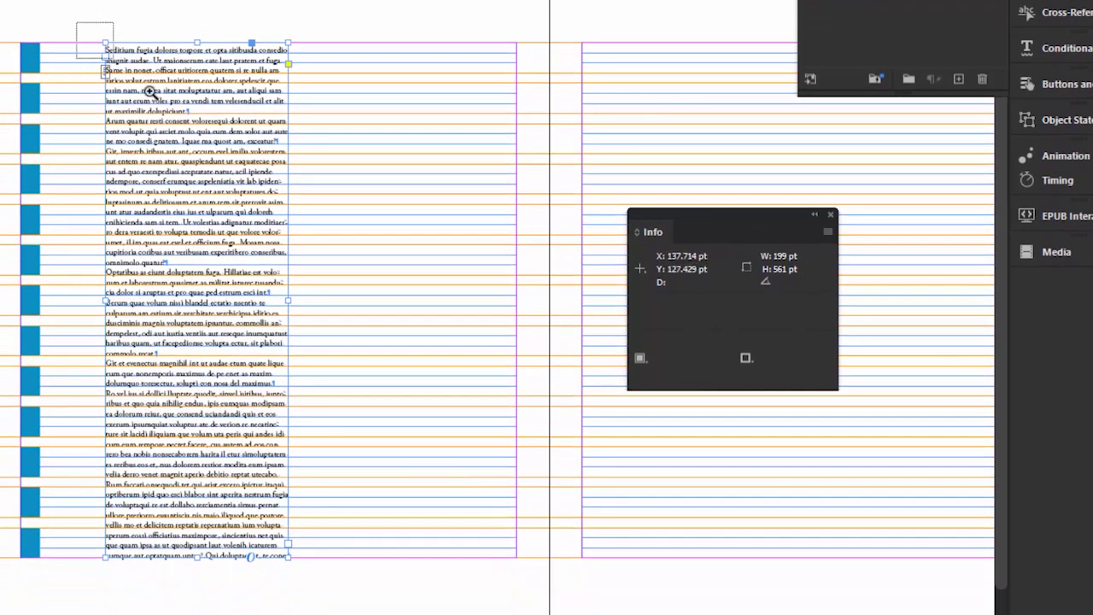
{"action": "left_click_drag", "start_coordinate": [150, 92], "coordinate": [283, 234]}
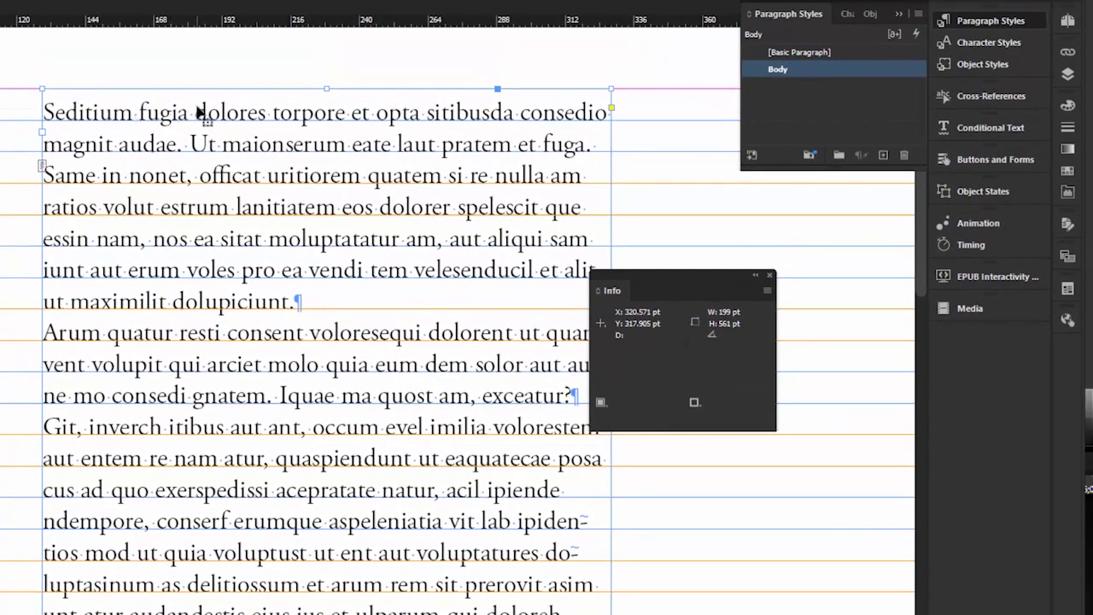
{"action": "right_click", "coordinate": [815, 69]}
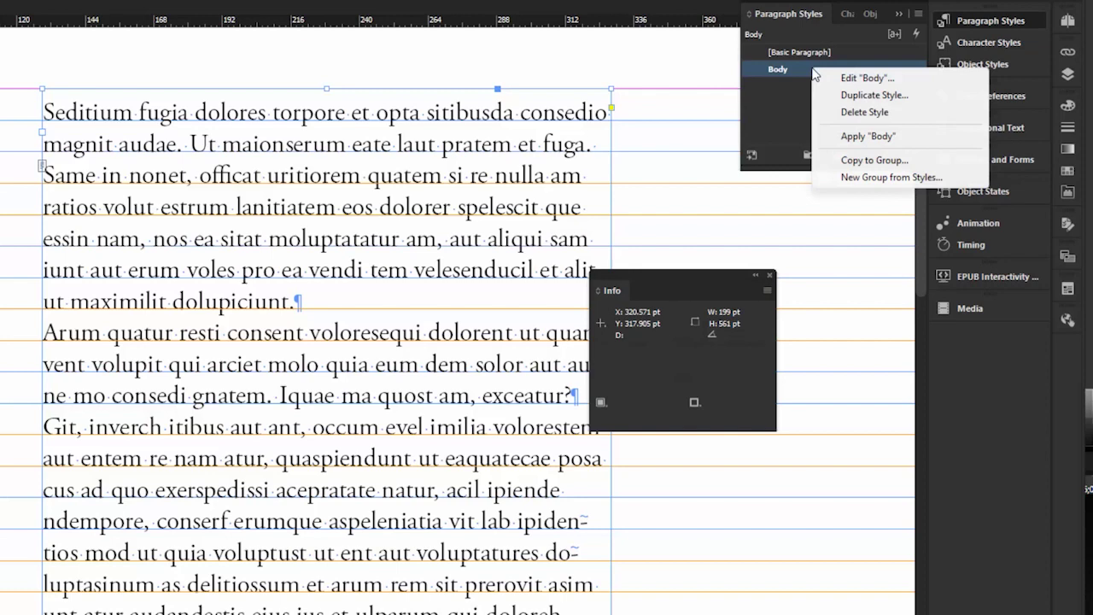
{"action": "left_click", "coordinate": [864, 78]}
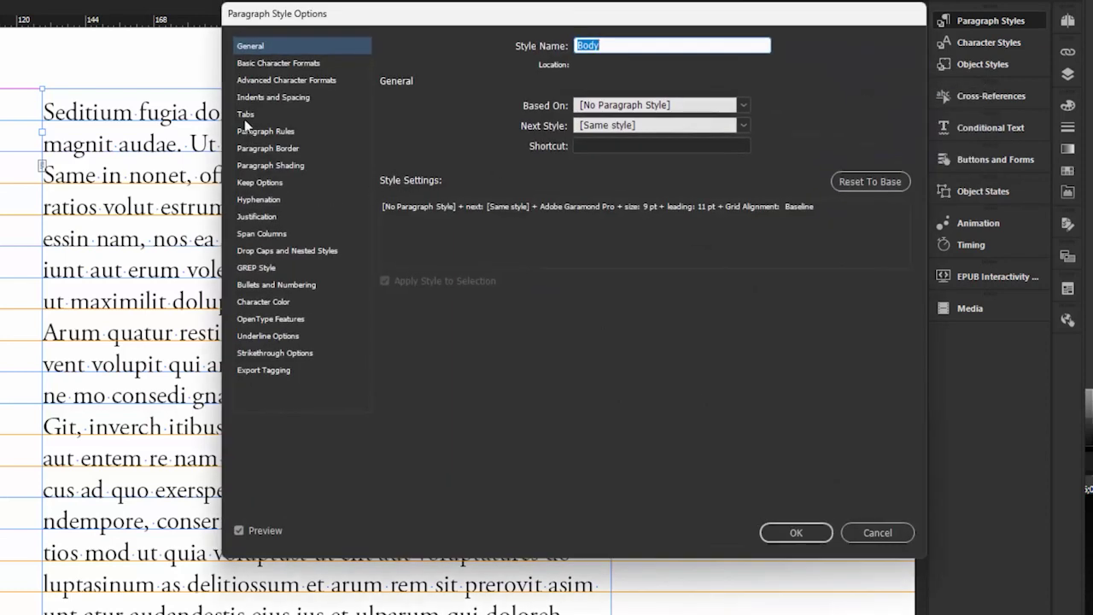
{"action": "left_click", "coordinate": [285, 62]}
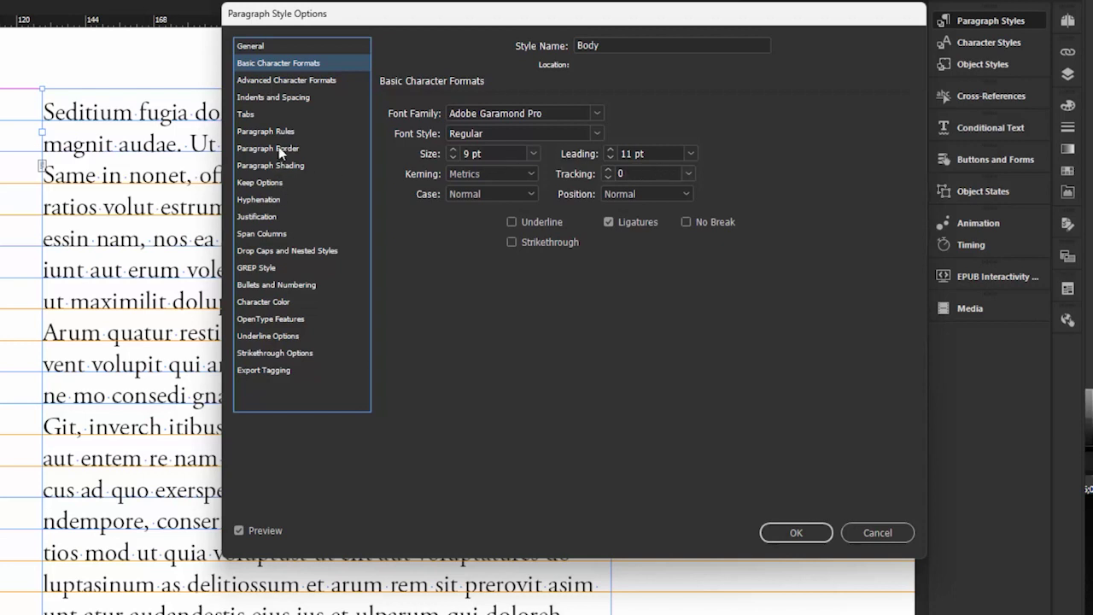
{"action": "left_click", "coordinate": [289, 97]}
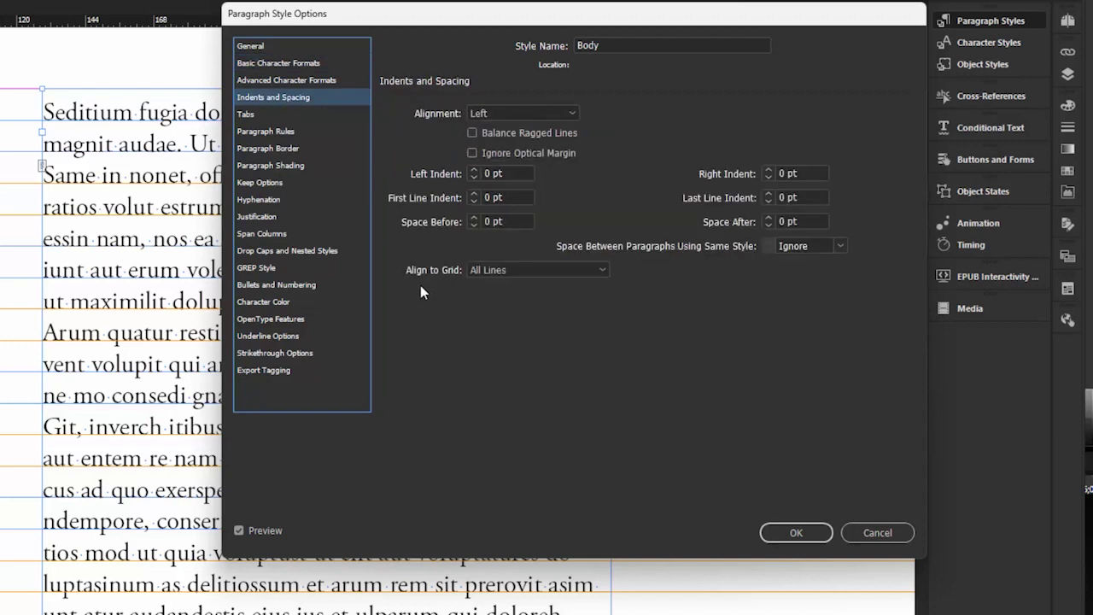
{"action": "left_click", "coordinate": [814, 533]}
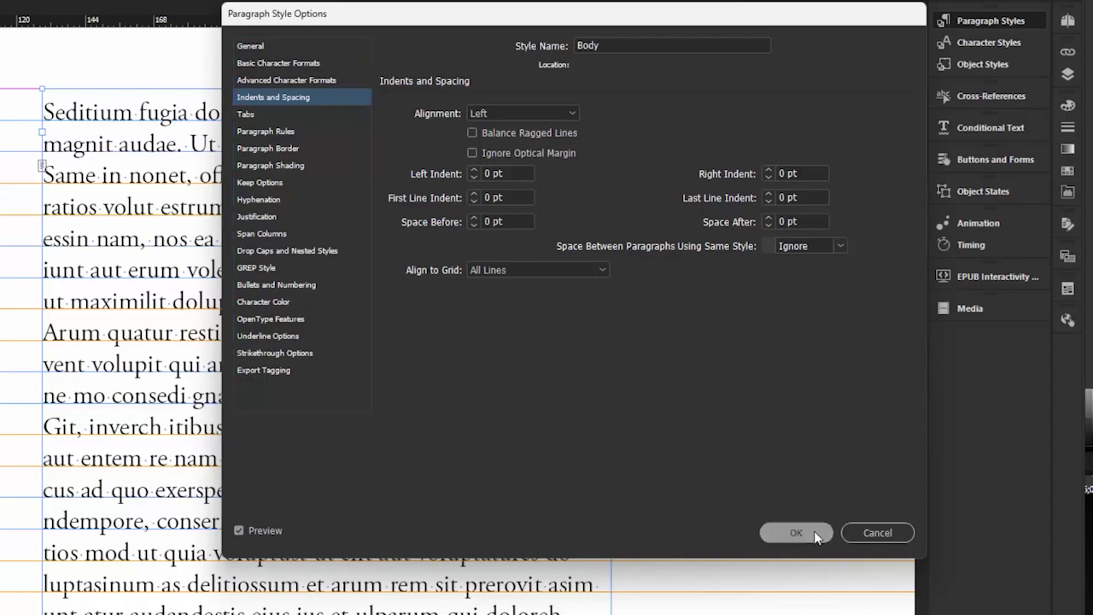
{"action": "scroll", "coordinate": [170, 376], "scroll_direction": "down", "scroll_amount": 10}
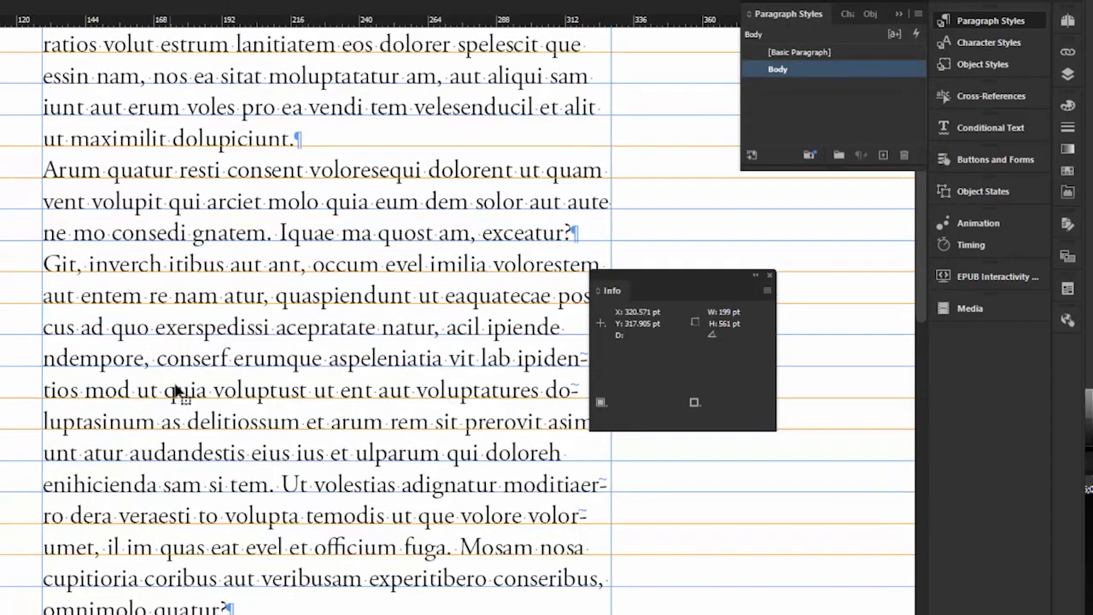
{"action": "scroll", "coordinate": [179, 392], "scroll_direction": "down", "scroll_amount": 5}
{"action": "scroll", "coordinate": [91, 480], "scroll_direction": "up", "scroll_amount": 8}
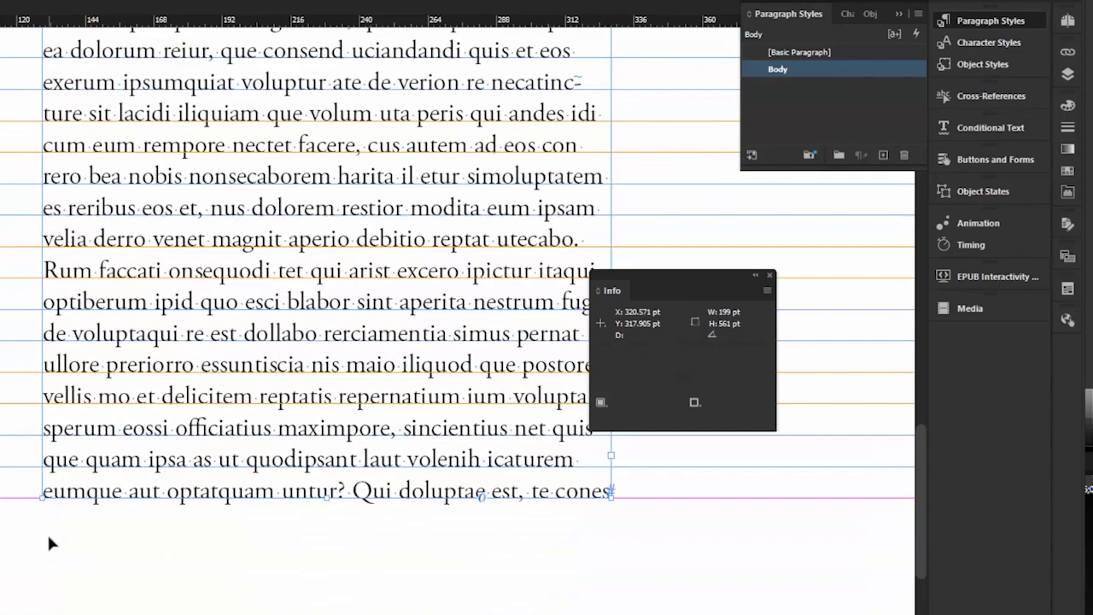
{"action": "scroll", "coordinate": [49, 541], "scroll_direction": "up", "scroll_amount": 10}
{"action": "scroll", "coordinate": [116, 527], "scroll_direction": "up", "scroll_amount": 3}
{"action": "scroll", "coordinate": [116, 527], "scroll_direction": "down", "scroll_amount": 3}
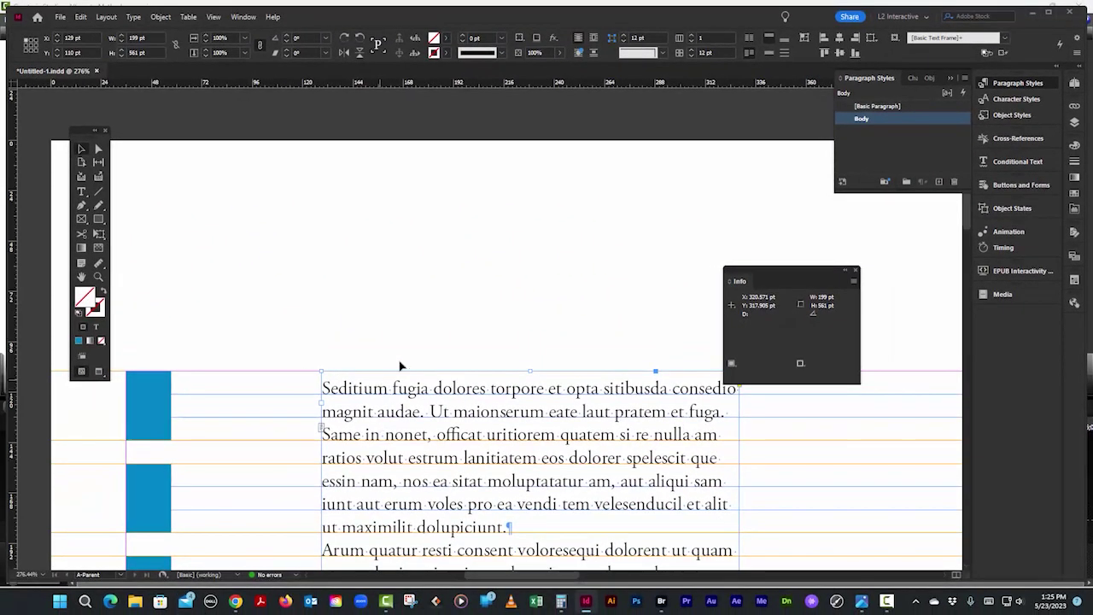
{"action": "scroll", "coordinate": [472, 287], "scroll_direction": "down", "scroll_amount": 3}
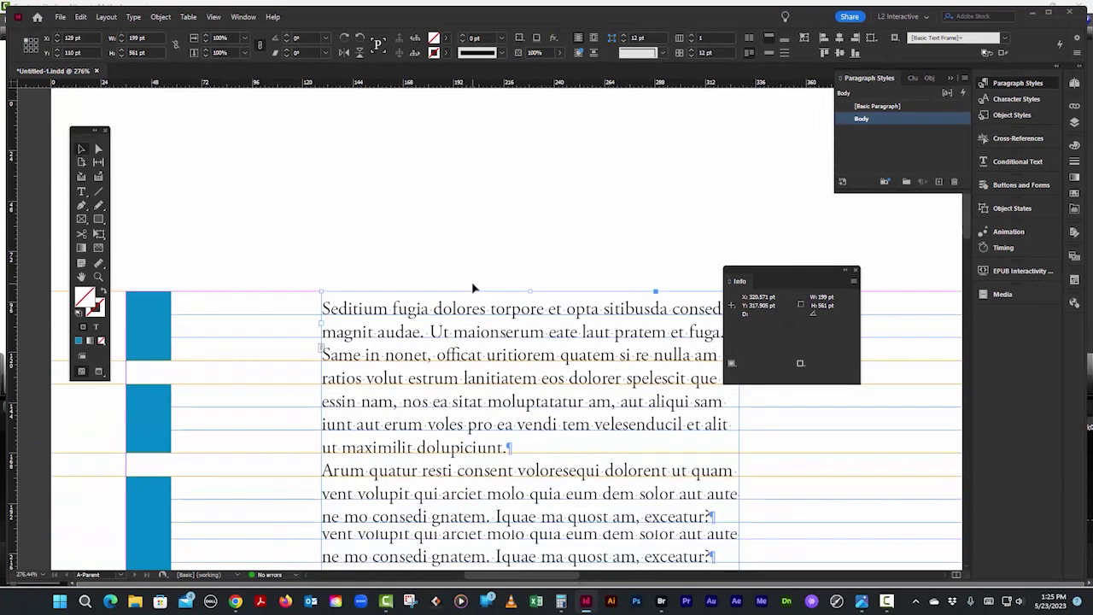